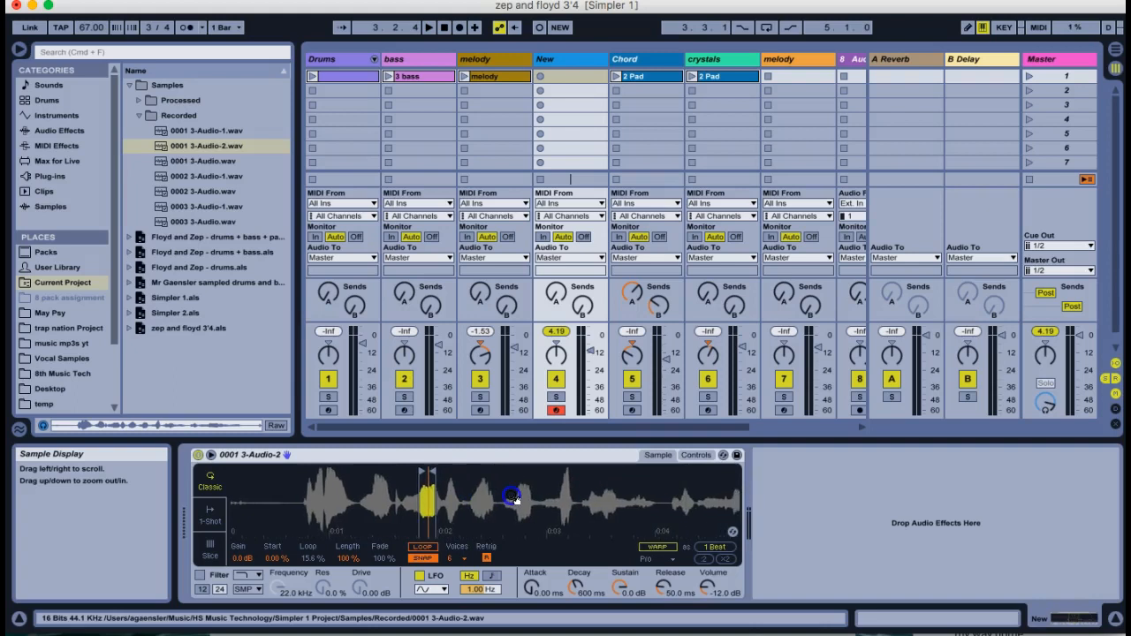
pyautogui.moveTo(429, 469); pyautogui.dragTo(572, 477)
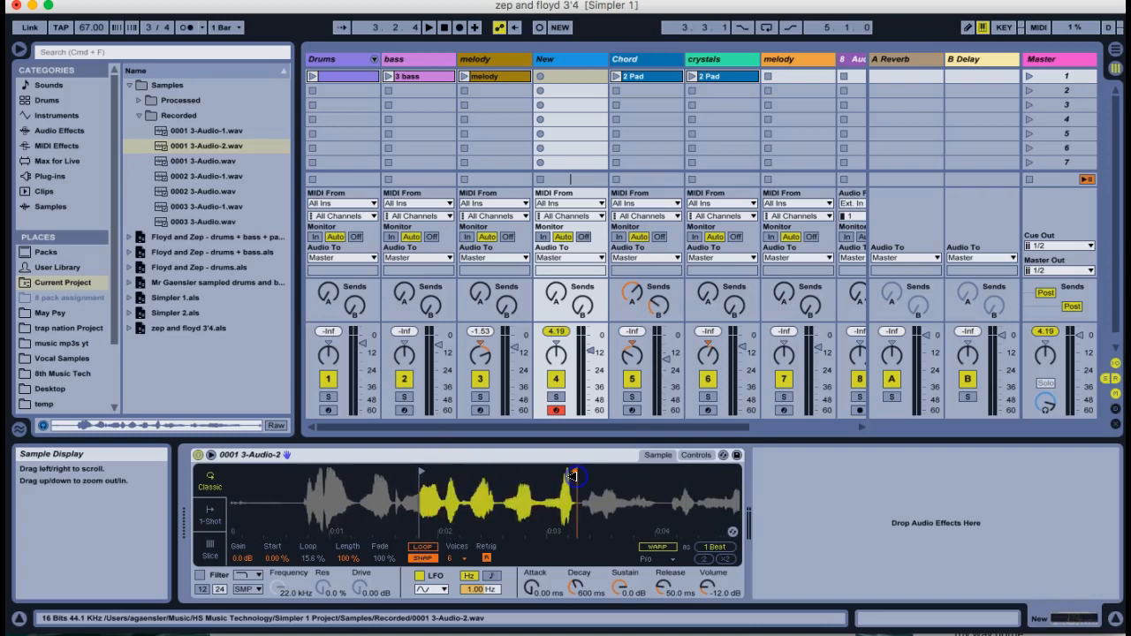
pyautogui.press('a')
pyautogui.press('super+z')
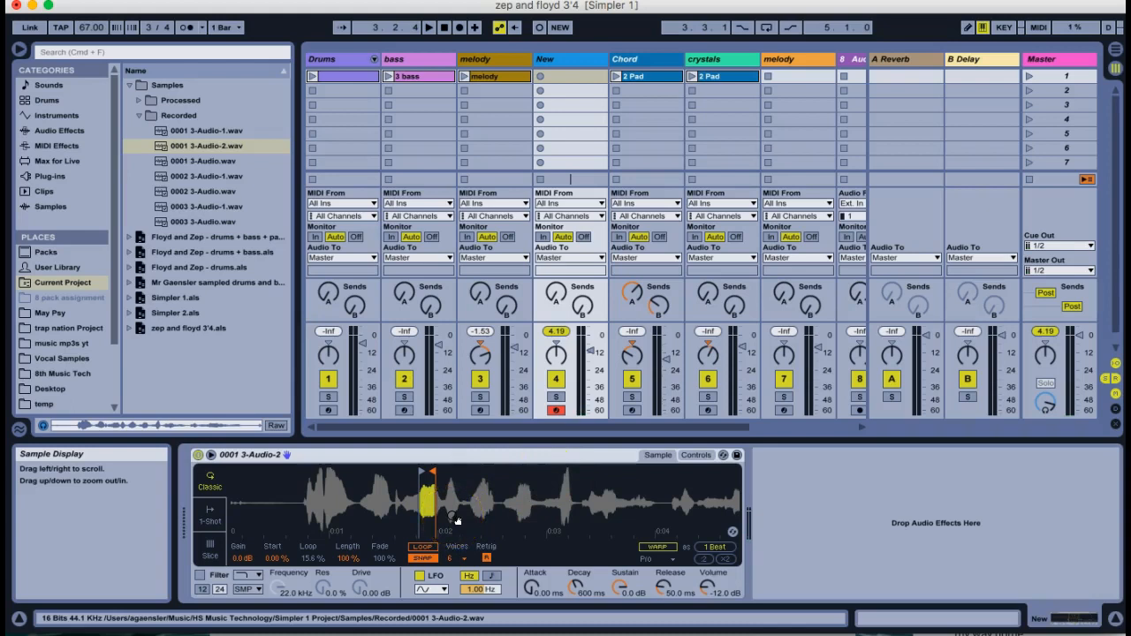
# Turn on looping for the short selected region of the sample and set its loop crossfade to 0 %.
pyautogui.press('a')
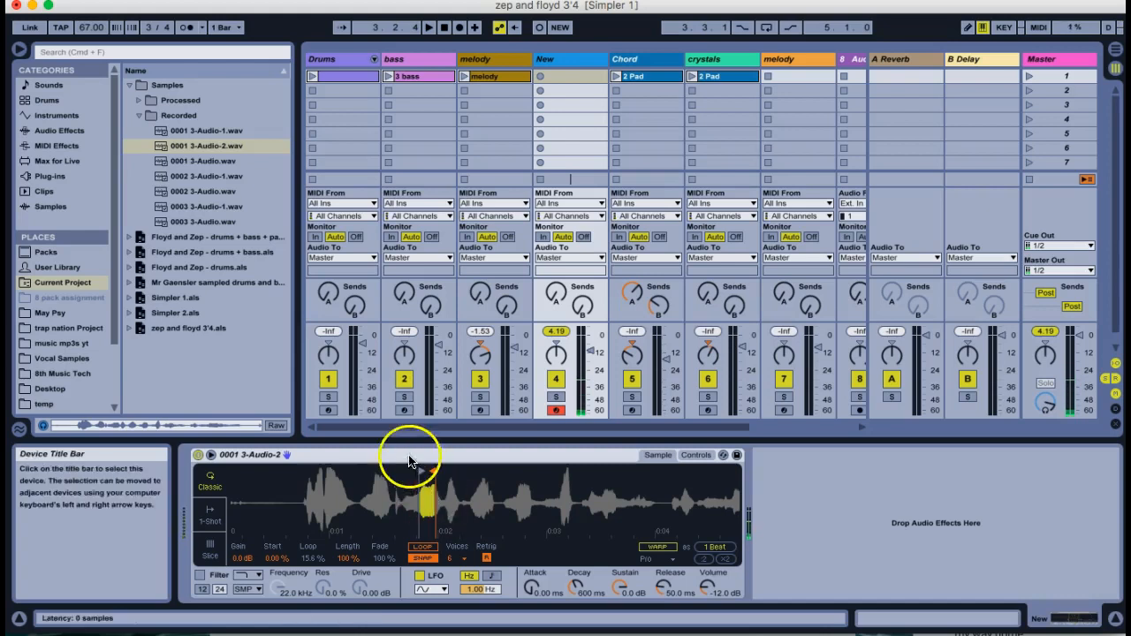
pyautogui.moveTo(428, 487); pyautogui.dragTo(431, 495)
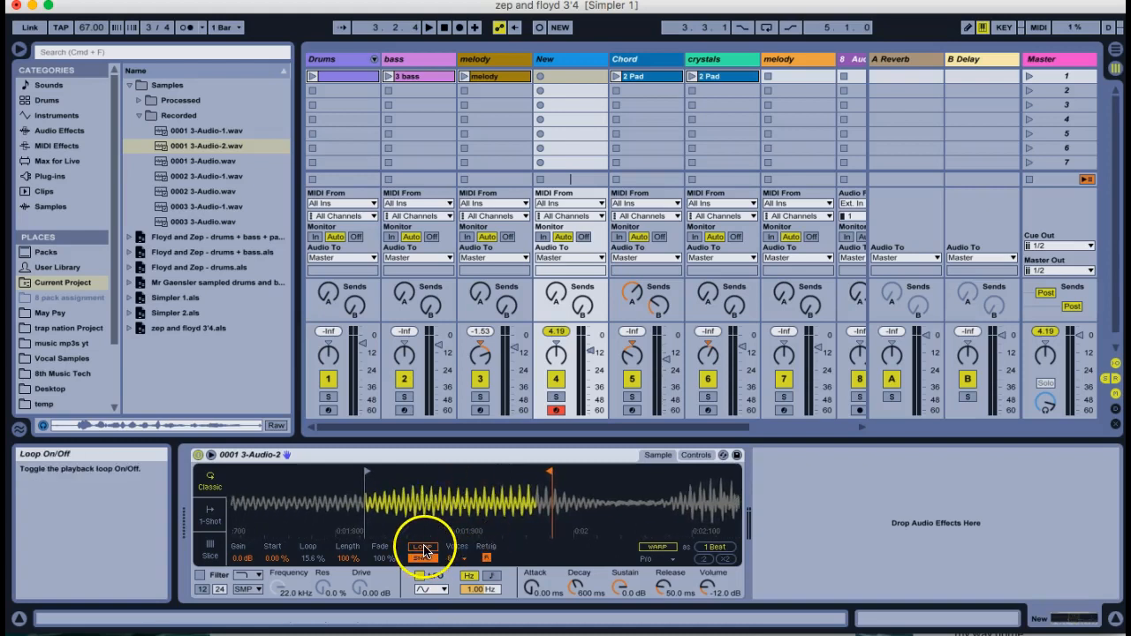
pyautogui.click(425, 553)
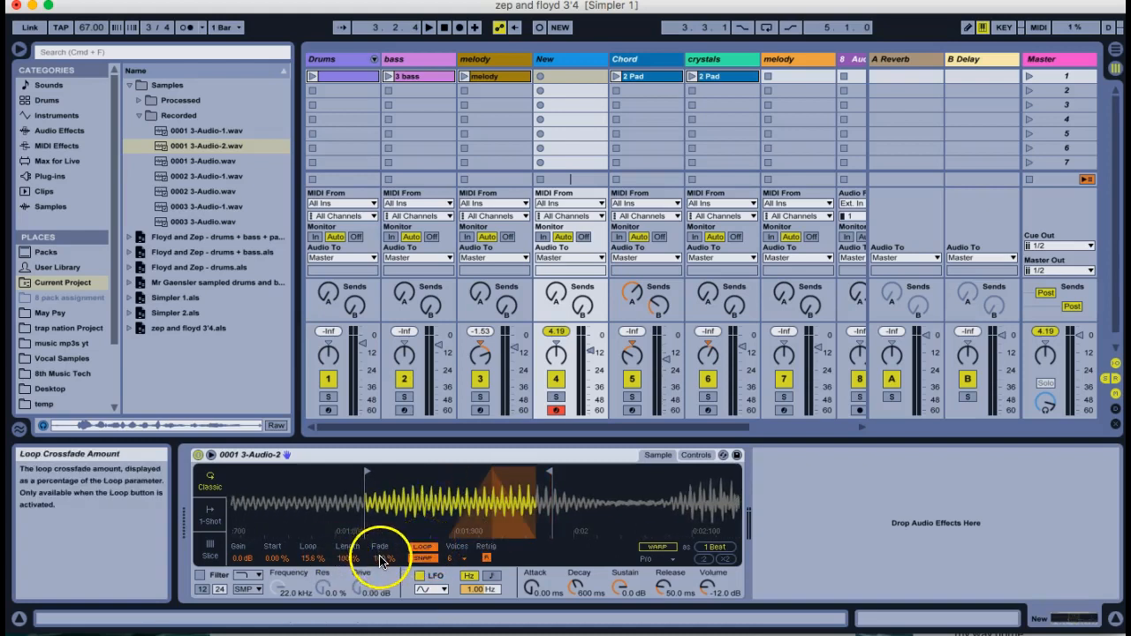
pyautogui.moveTo(380, 561); pyautogui.dragTo(381, 562)
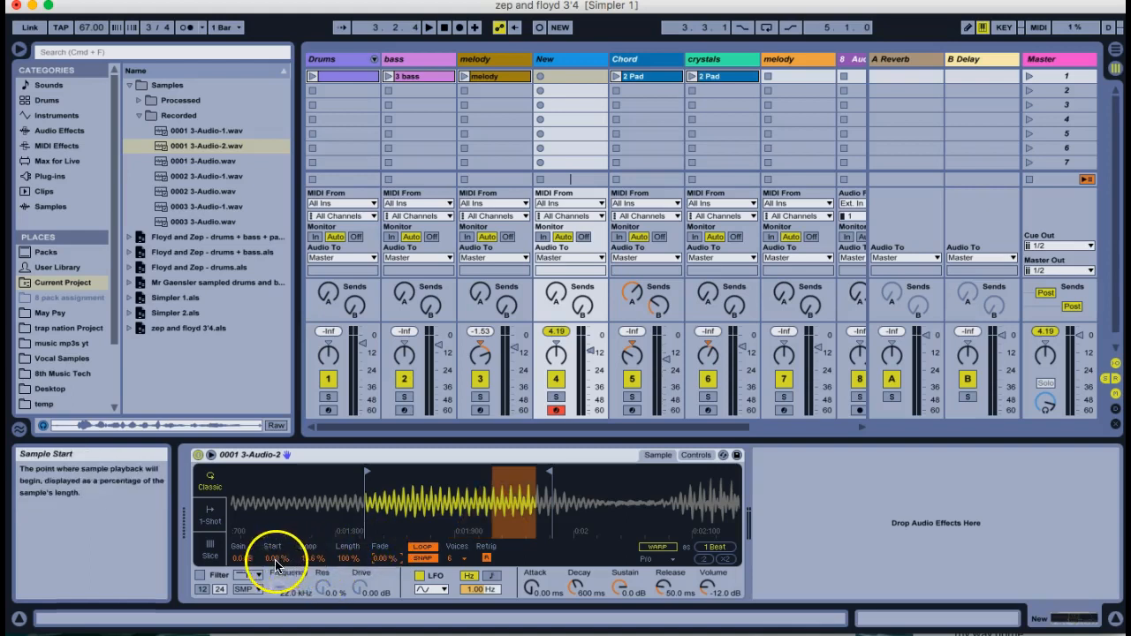
# Set the loop length to 100 %, switch Snap off and back on, and audition the loop.
pyautogui.moveTo(308, 560); pyautogui.dragTo(308, 562)
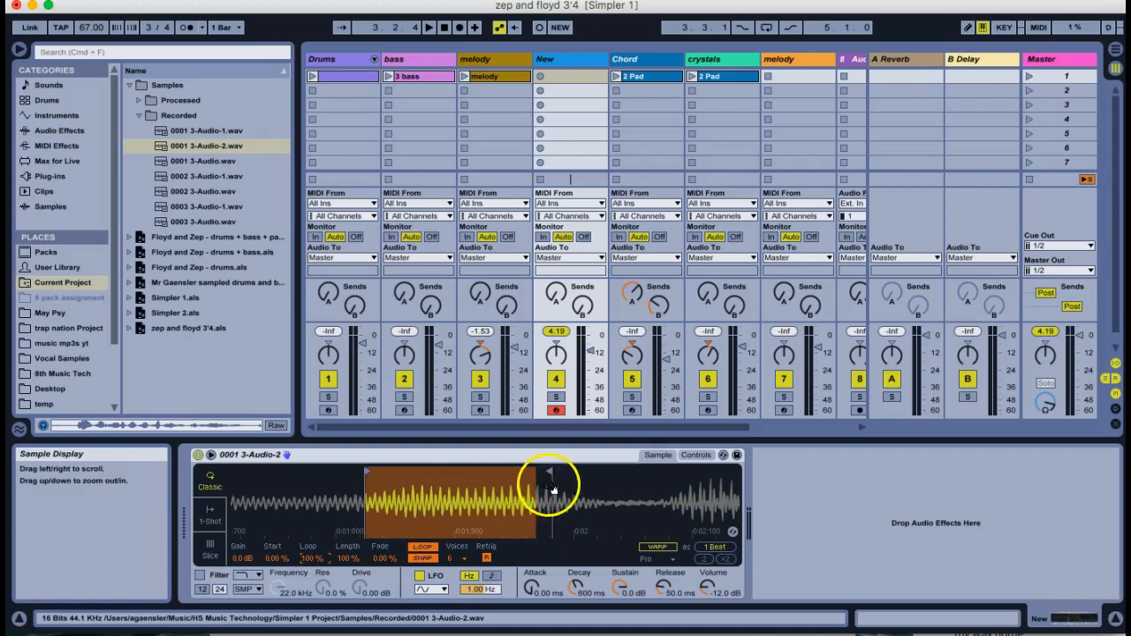
pyautogui.click(428, 559)
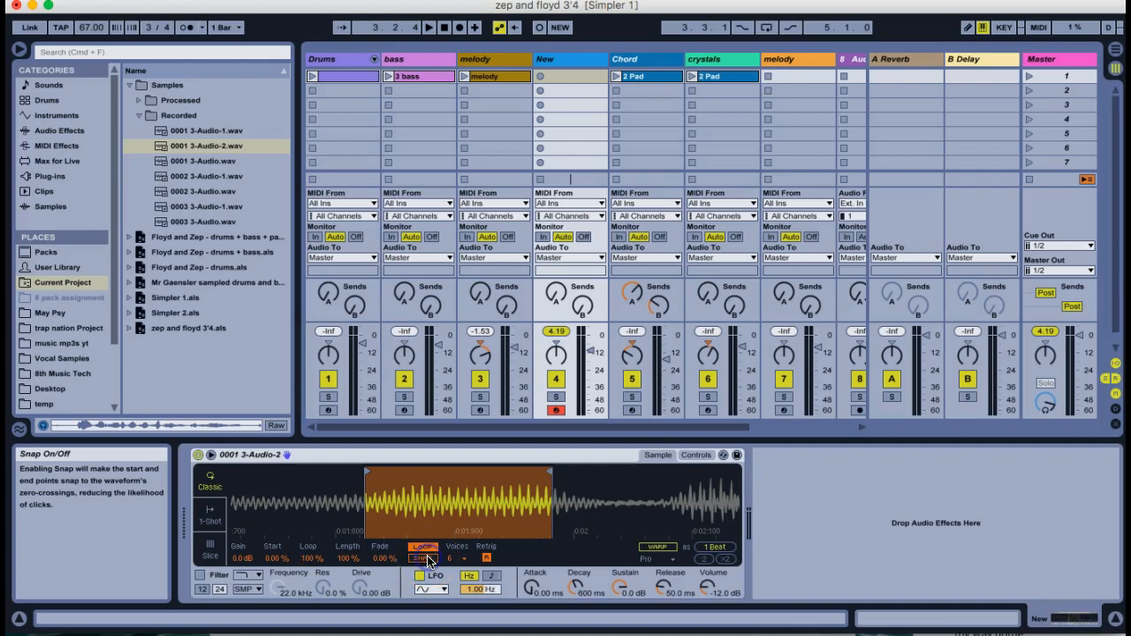
pyautogui.click(428, 558)
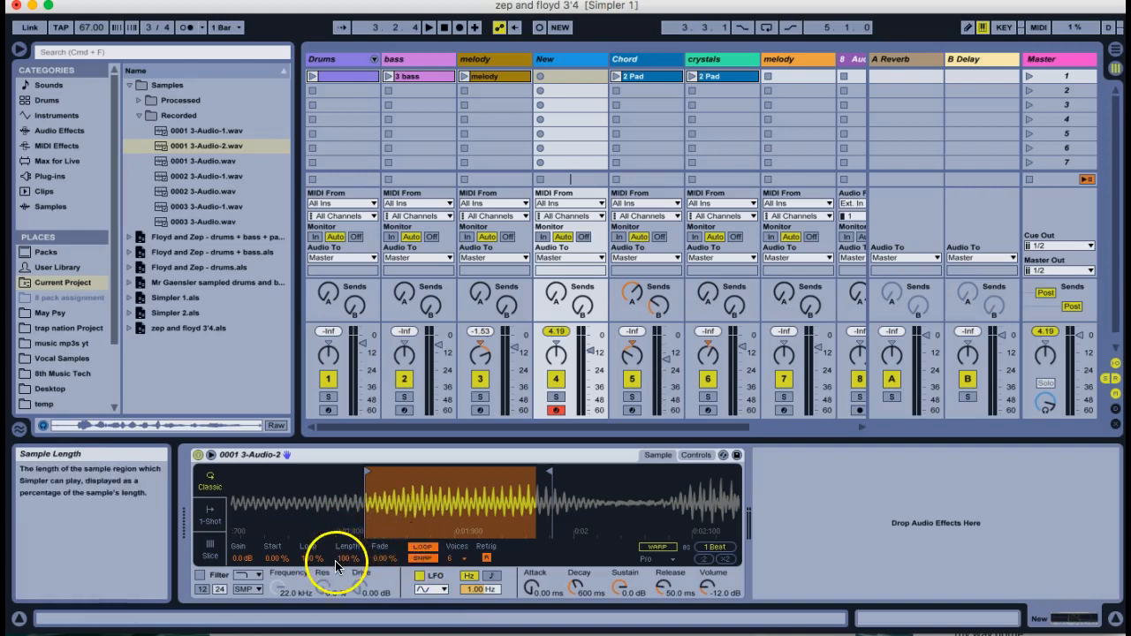
pyautogui.press('a')
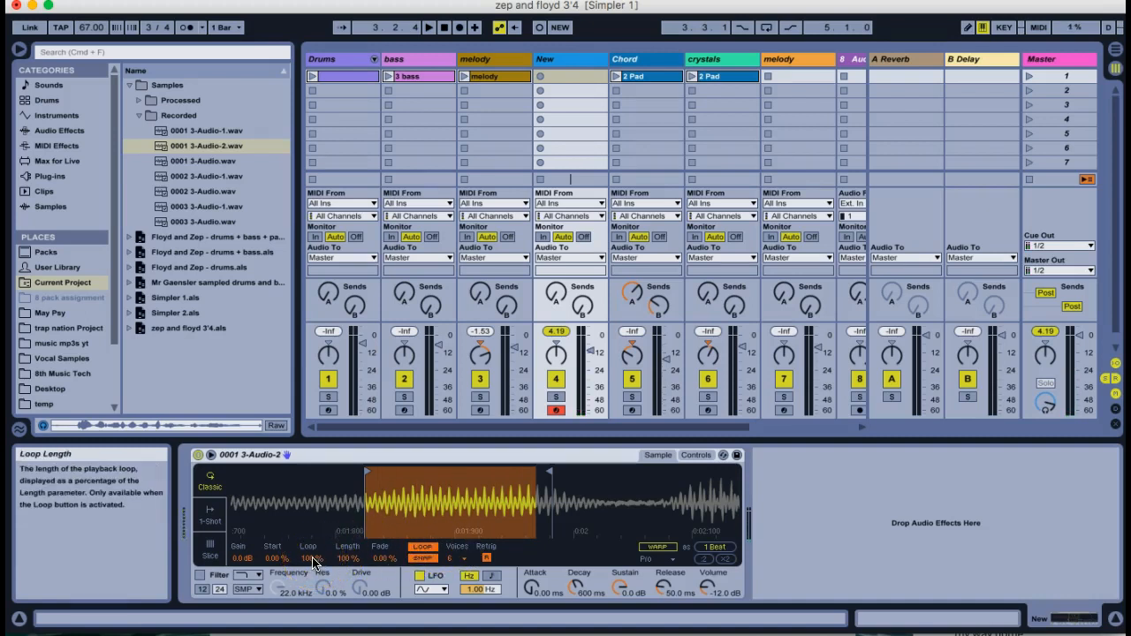
# Set the loop length to 15.6 % and play the looped sample.
pyautogui.moveTo(313, 561); pyautogui.dragTo(313, 562)
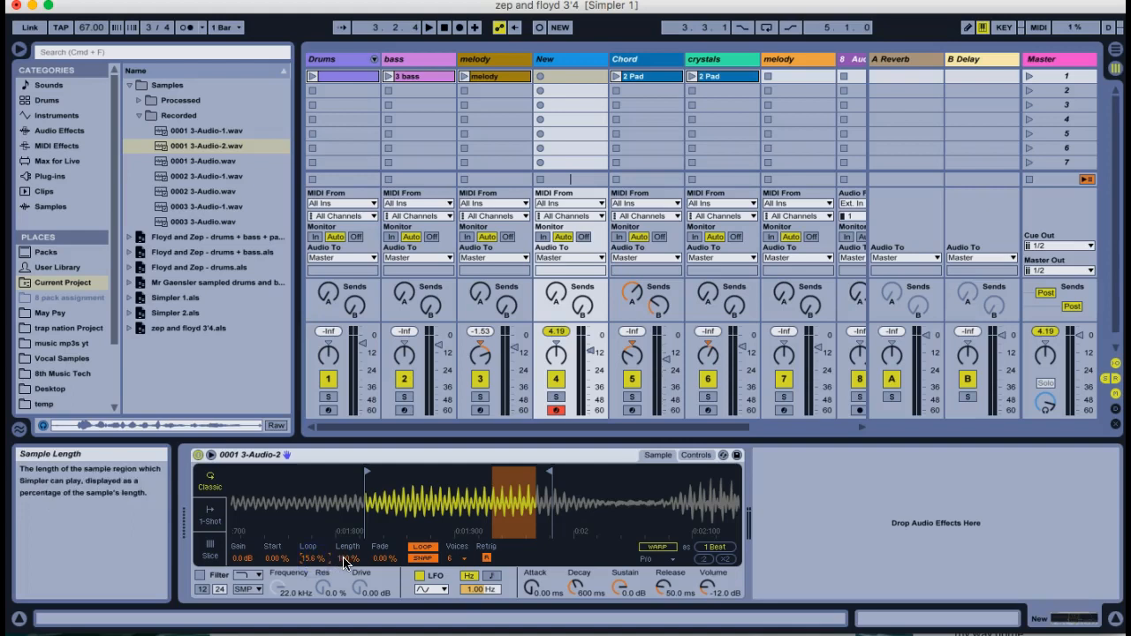
pyautogui.press('a')
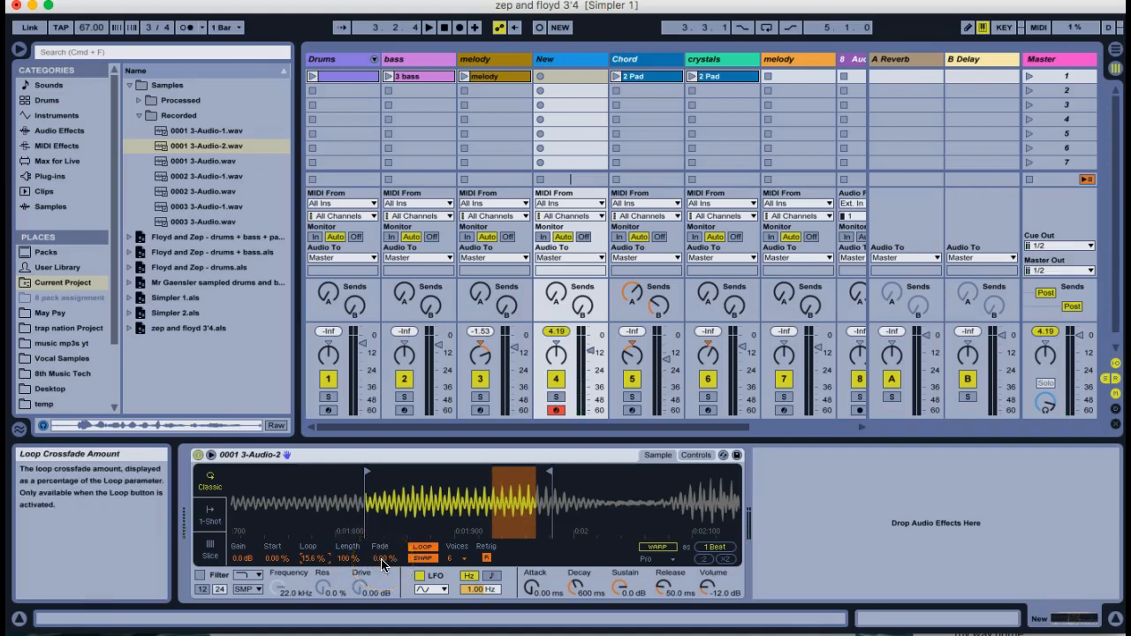
pyautogui.press('a')
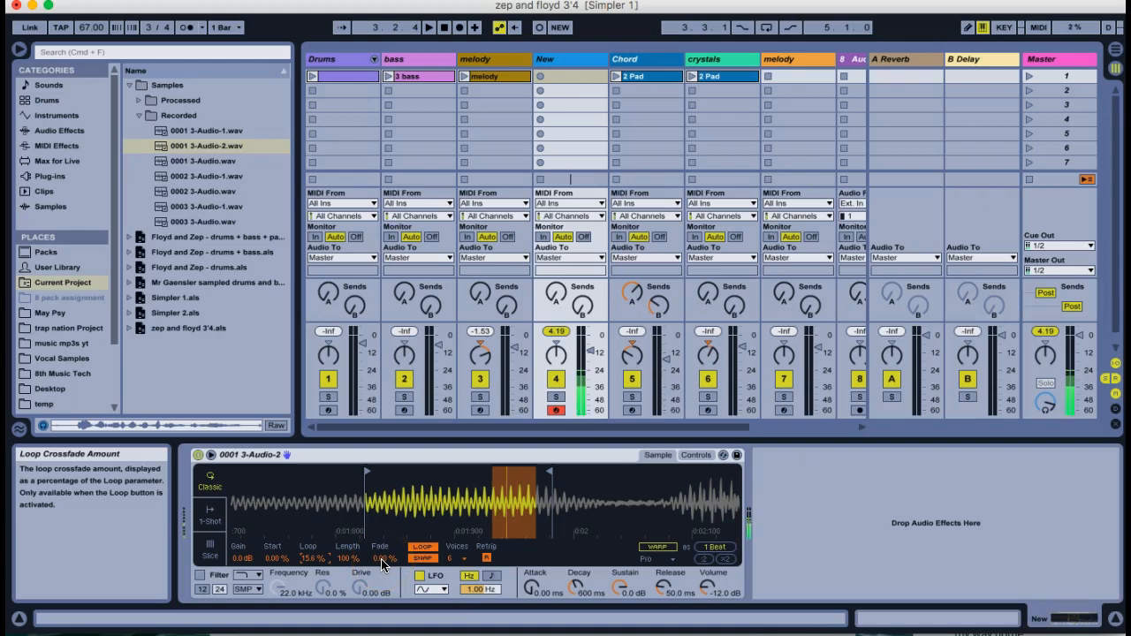
# Raise the loop crossfade to 100 % and readjust it to smooth the loop.
pyautogui.moveTo(383, 566); pyautogui.dragTo(383, 563)
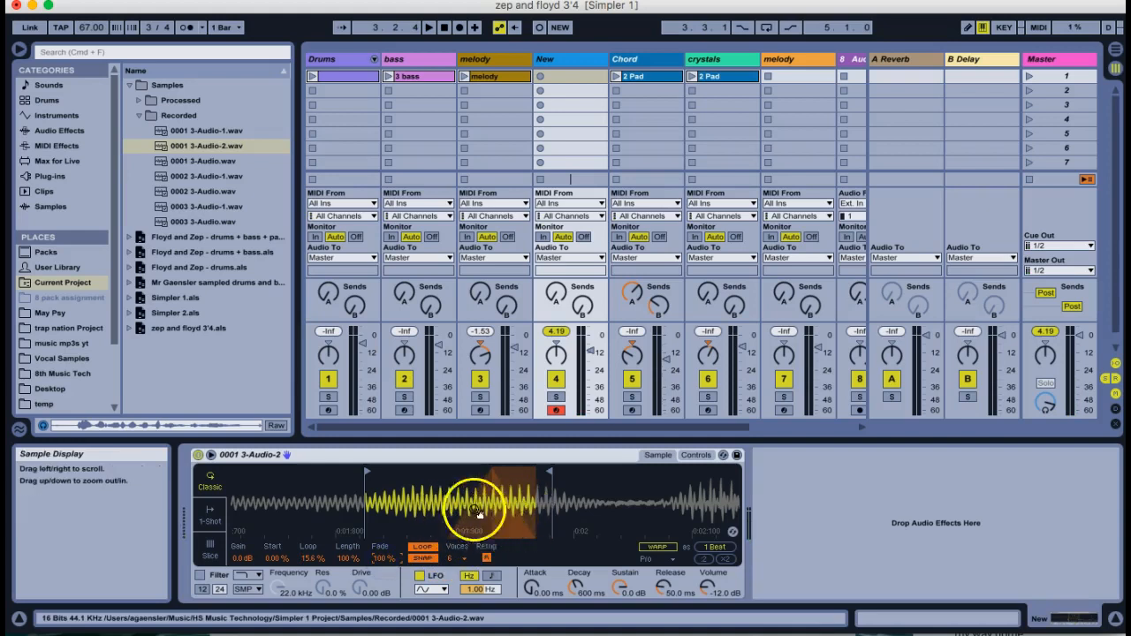
pyautogui.click(380, 560)
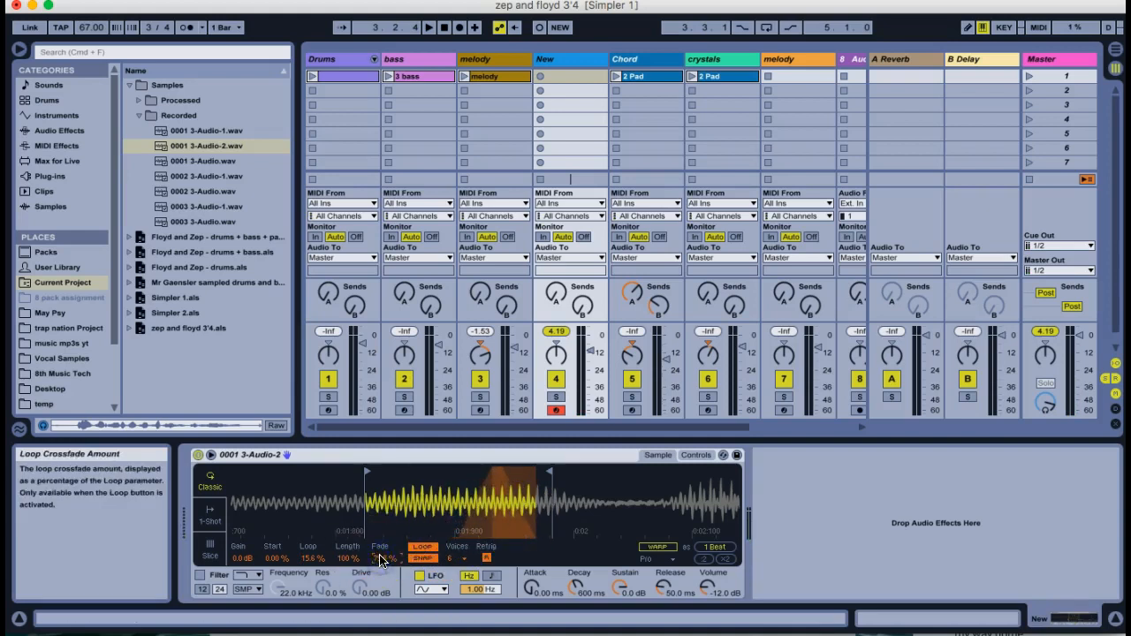
pyautogui.moveTo(380, 560); pyautogui.dragTo(380, 559)
# Enable the Simpler filter, show its frequency curve, and set the cutoff to 951 Hz with 20 % resonance.
pyautogui.click(696, 455)
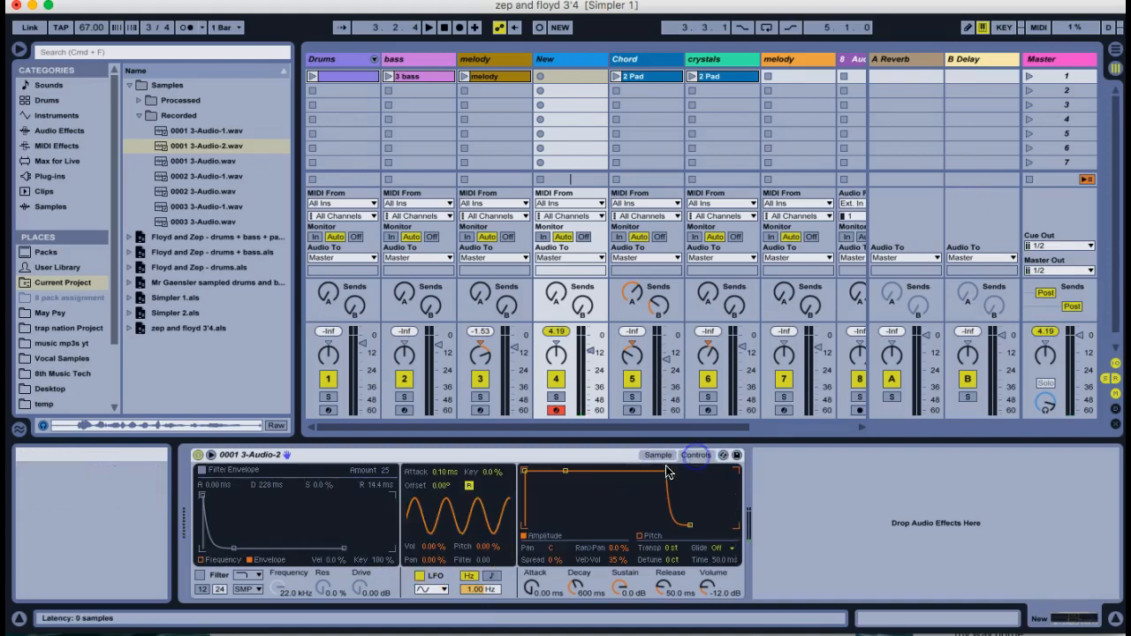
pyautogui.click(201, 575)
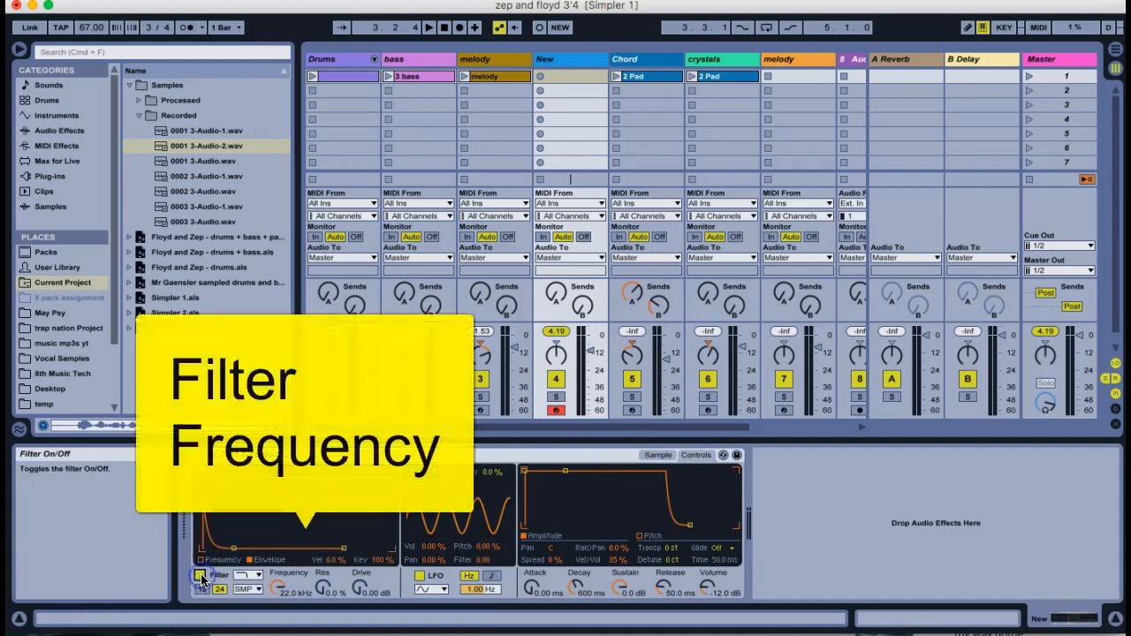
pyautogui.click(203, 559)
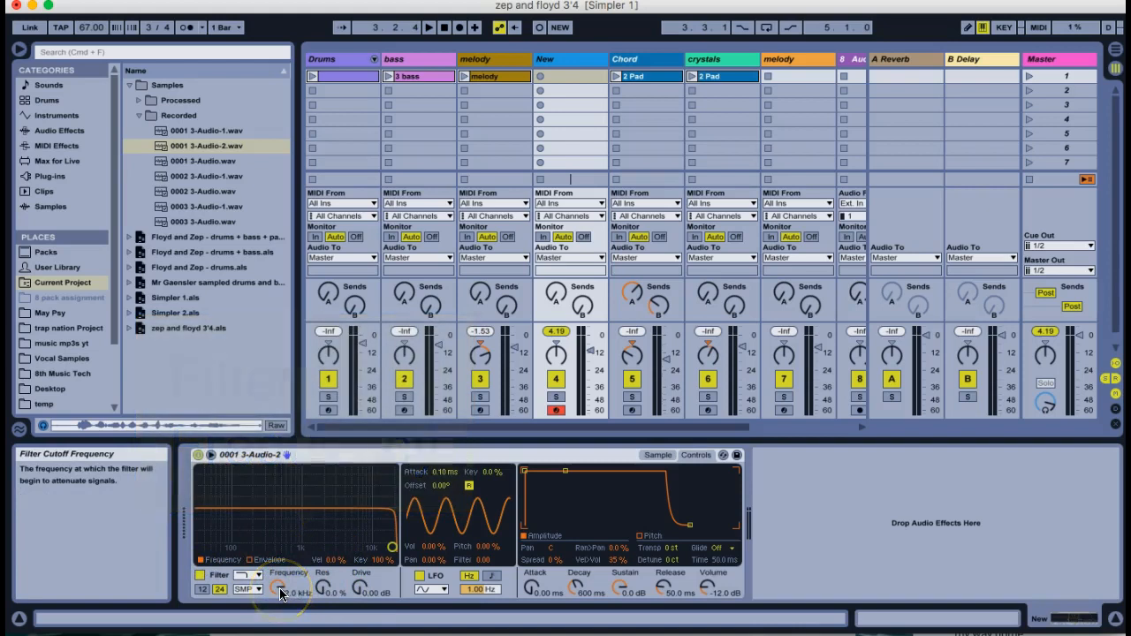
pyautogui.moveTo(281, 594); pyautogui.dragTo(276, 592)
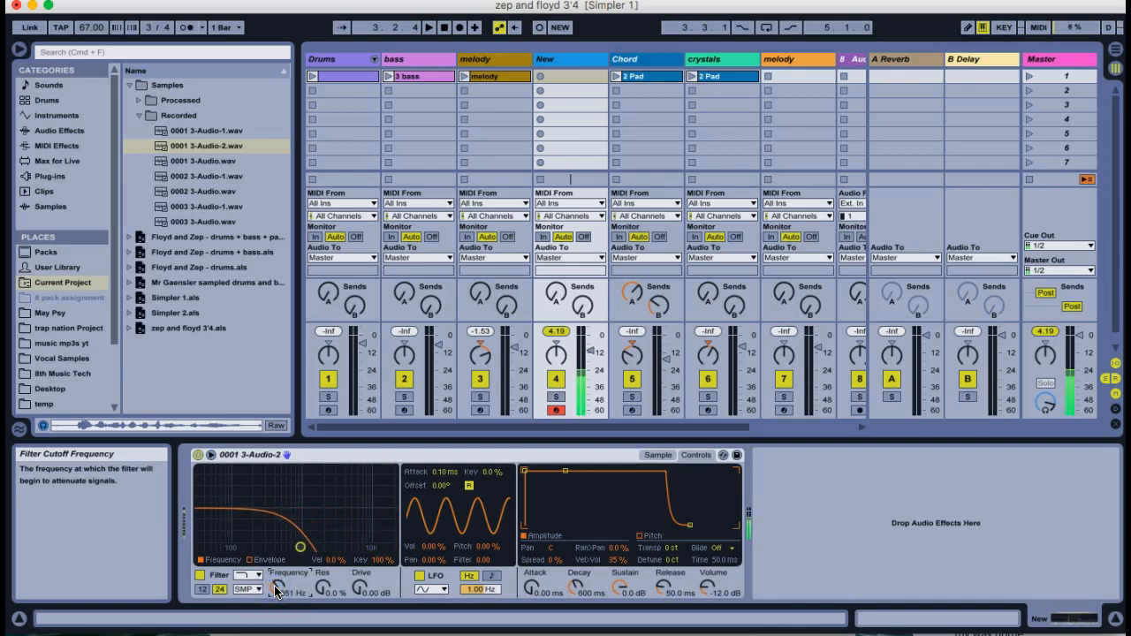
pyautogui.click(324, 591)
pyautogui.moveTo(324, 590); pyautogui.dragTo(324, 591)
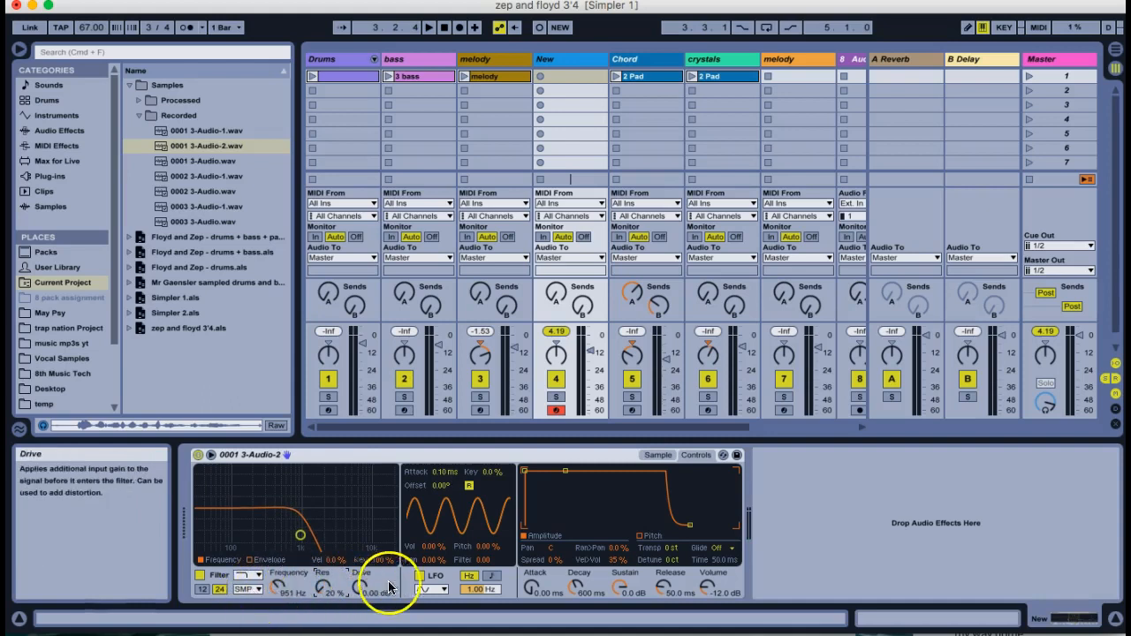
# Lower Simpler's output volume to -22.9 dB and set the filter drive to 16.4 dB.
pyautogui.click(708, 586)
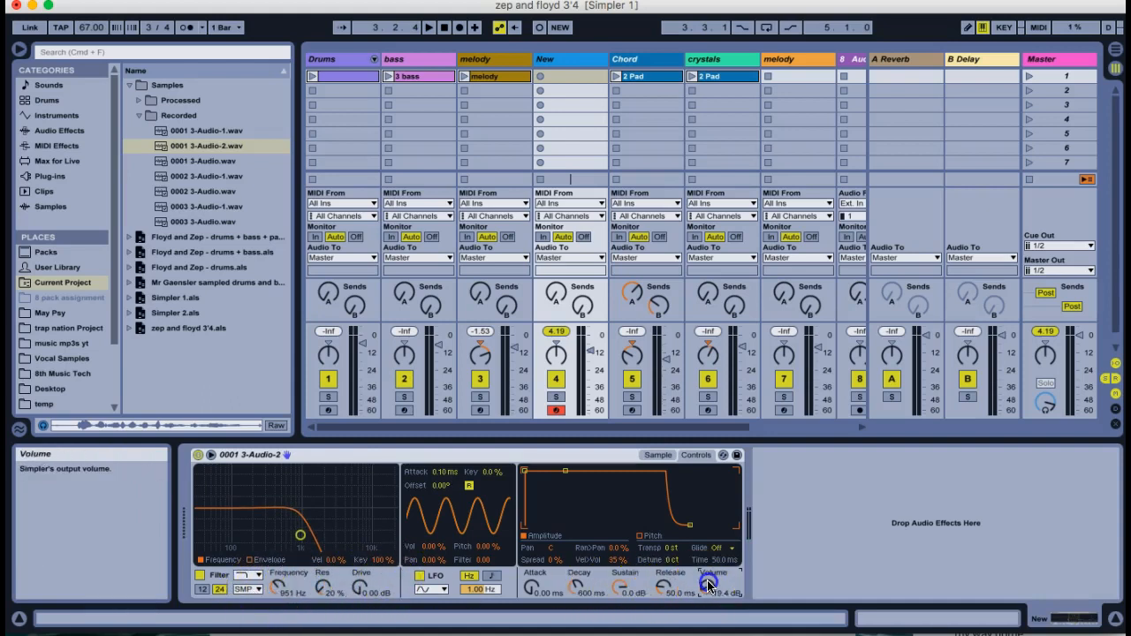
pyautogui.click(361, 587)
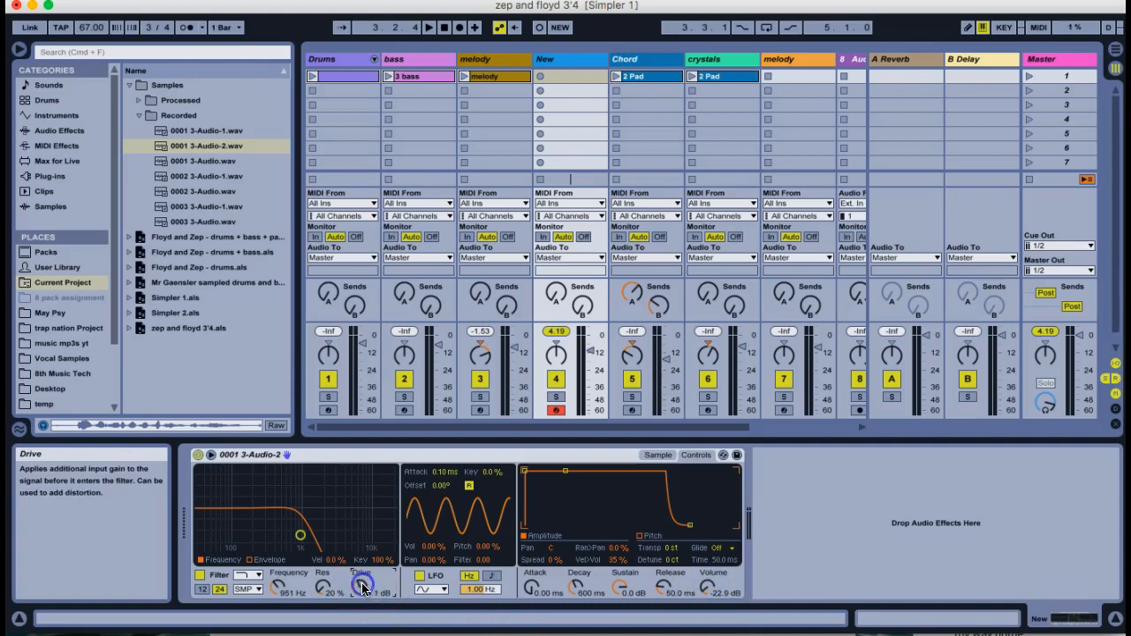
pyautogui.moveTo(362, 588); pyautogui.dragTo(363, 589)
# Set the filter's velocity modulation to 45 % and the voice spread to 66 %.
pyautogui.moveTo(336, 566); pyautogui.dragTo(336, 565)
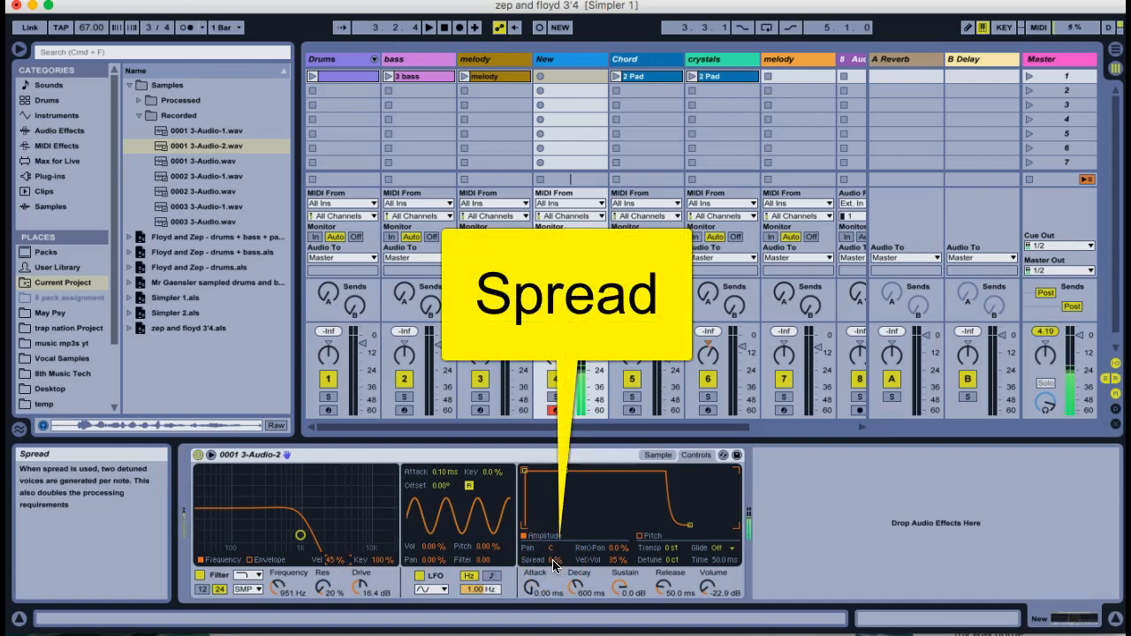
pyautogui.moveTo(552, 564); pyautogui.dragTo(554, 566)
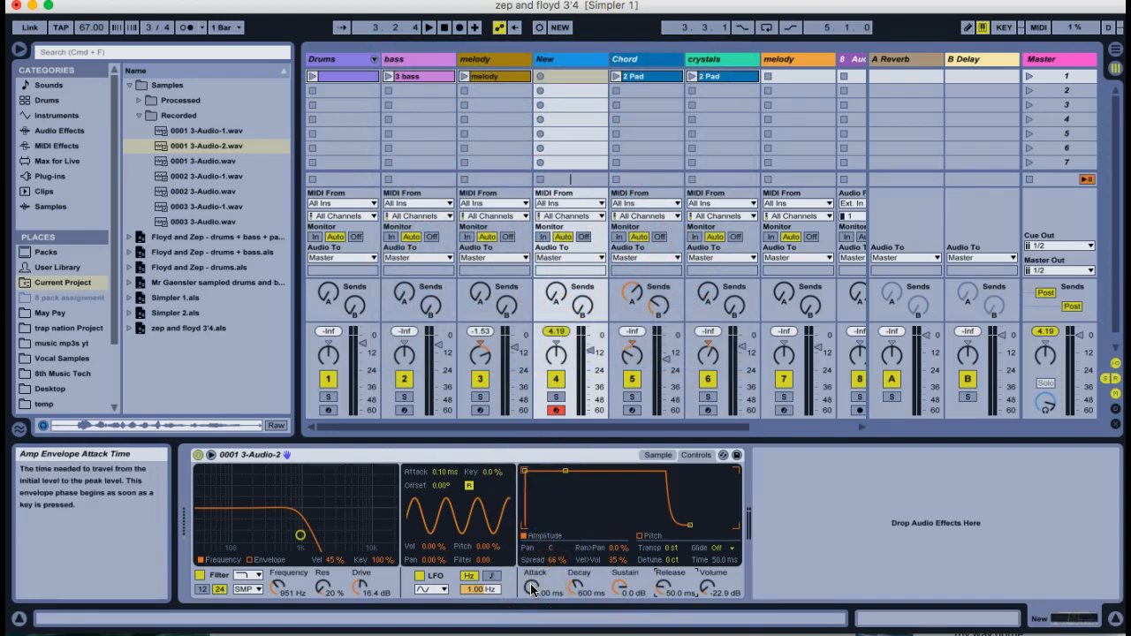
# Raise the amplitude envelope's attack to 1.20 s and set the filter's velocity modulation to 20 %.
pyautogui.press('a')
pyautogui.moveTo(532, 590); pyautogui.dragTo(530, 583)
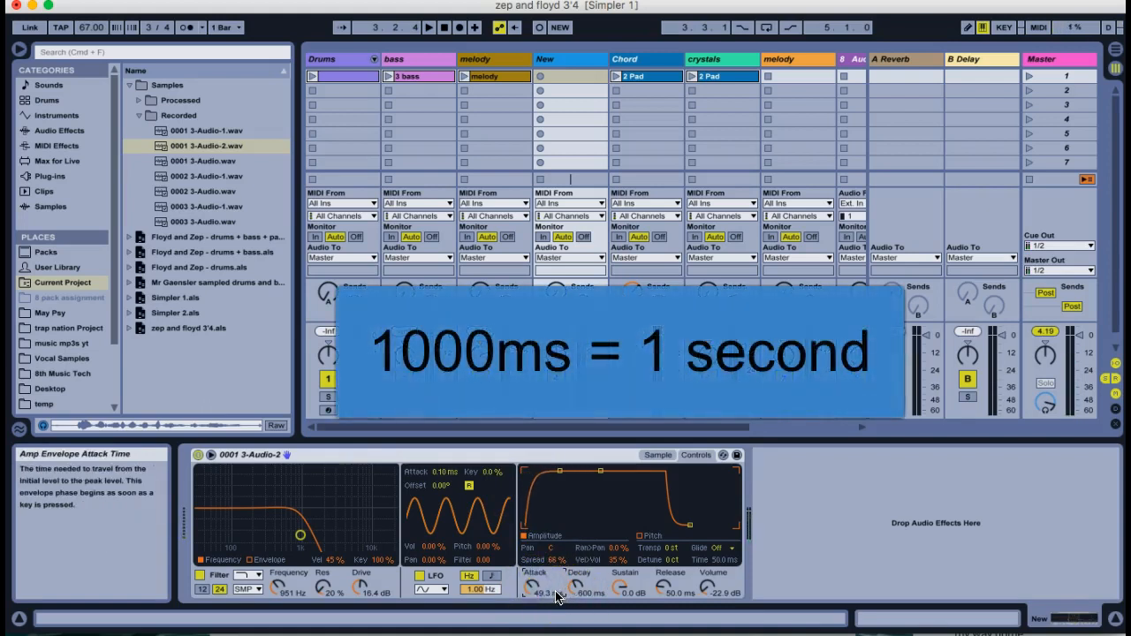
pyautogui.moveTo(529, 586); pyautogui.dragTo(531, 588)
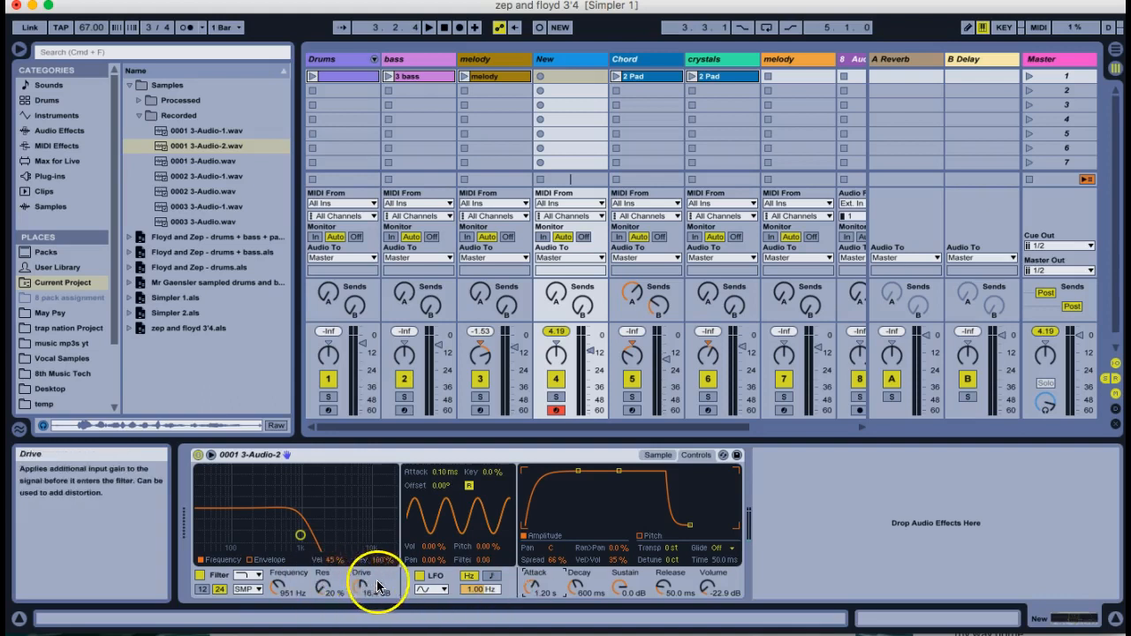
pyautogui.moveTo(334, 561); pyautogui.dragTo(333, 567)
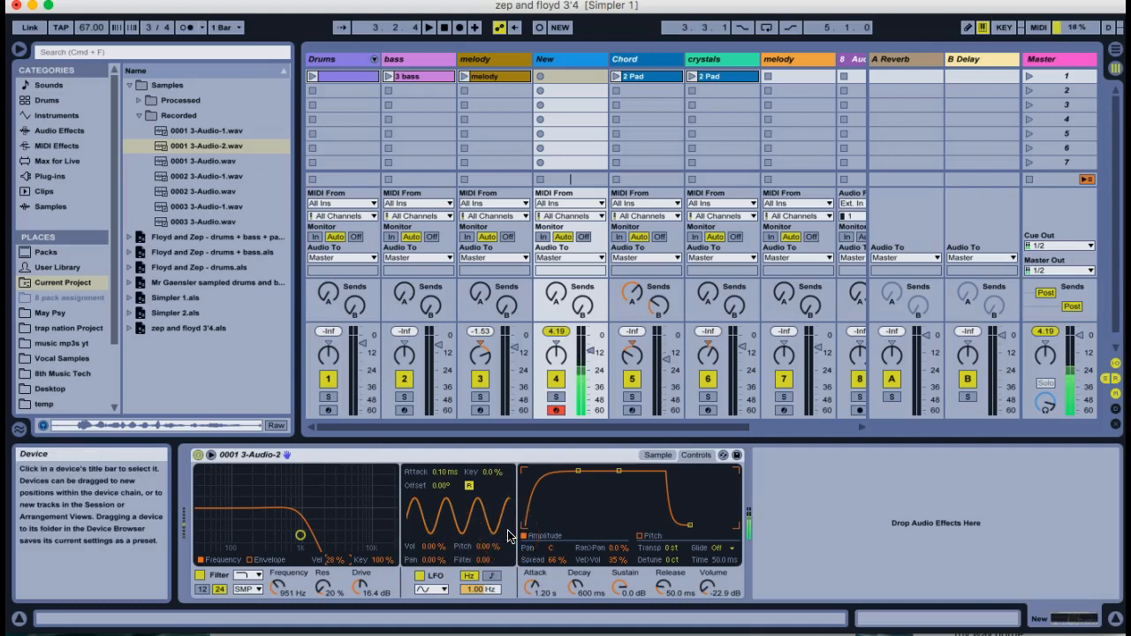
# Reshape the amplitude envelope to a decay of 588 ms and a sustain level of -31 dB.
pyautogui.click(596, 483)
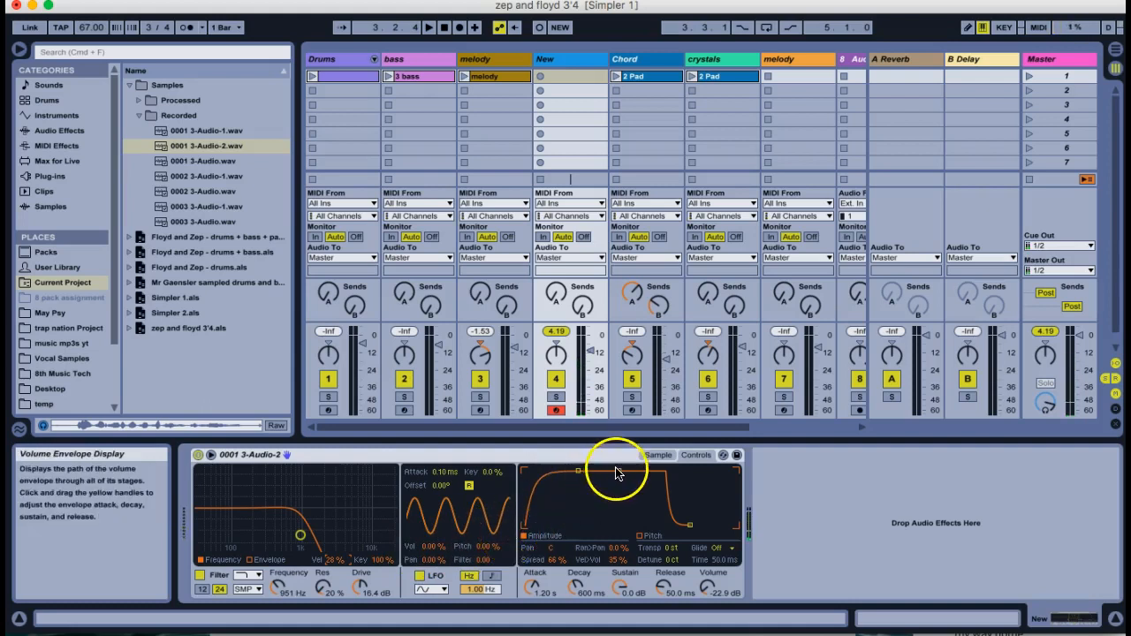
pyautogui.moveTo(616, 474); pyautogui.dragTo(620, 512)
pyautogui.click(523, 531)
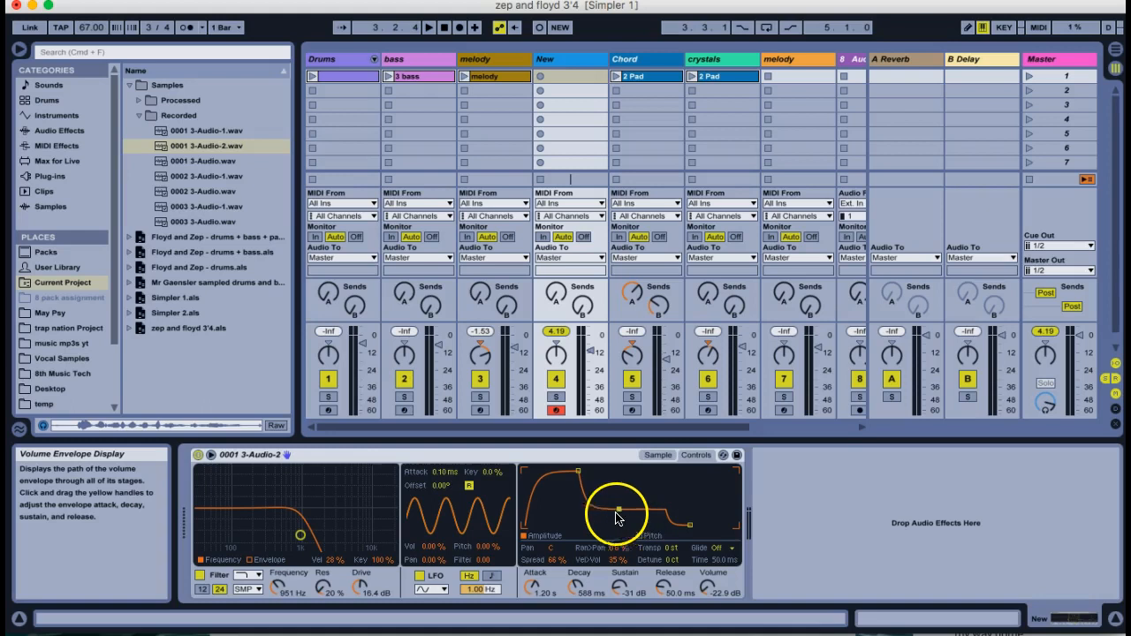
# Try different decay times on the amplitude envelope, settling on 278 ms, and raise its sustain to -19 dB.
pyautogui.moveTo(579, 590); pyautogui.dragTo(579, 591)
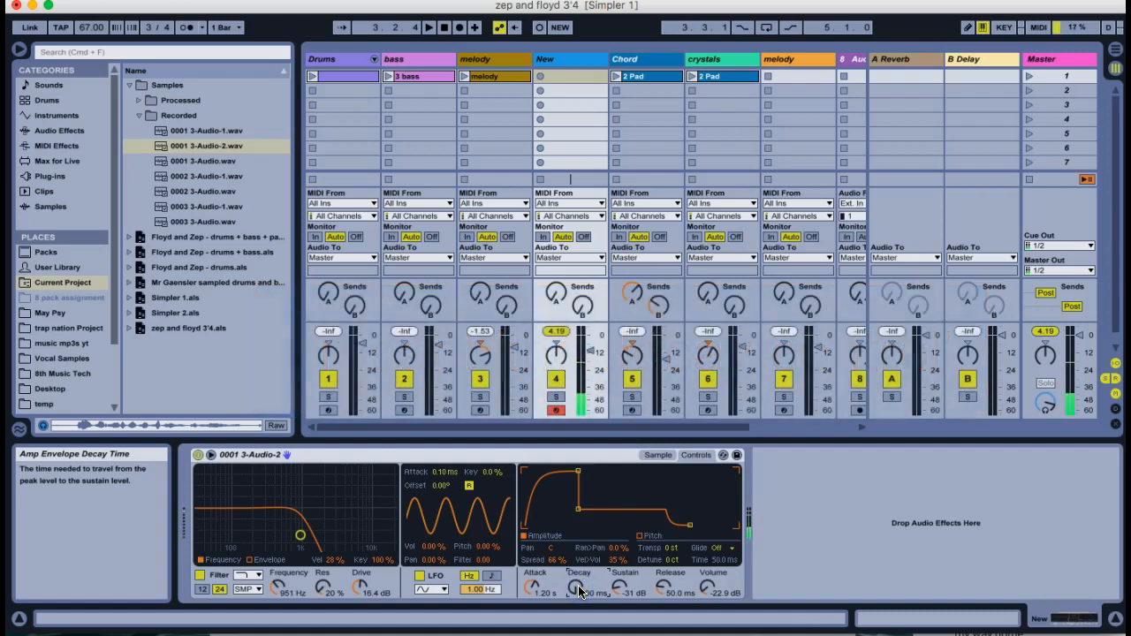
pyautogui.moveTo(577, 590); pyautogui.dragTo(579, 591)
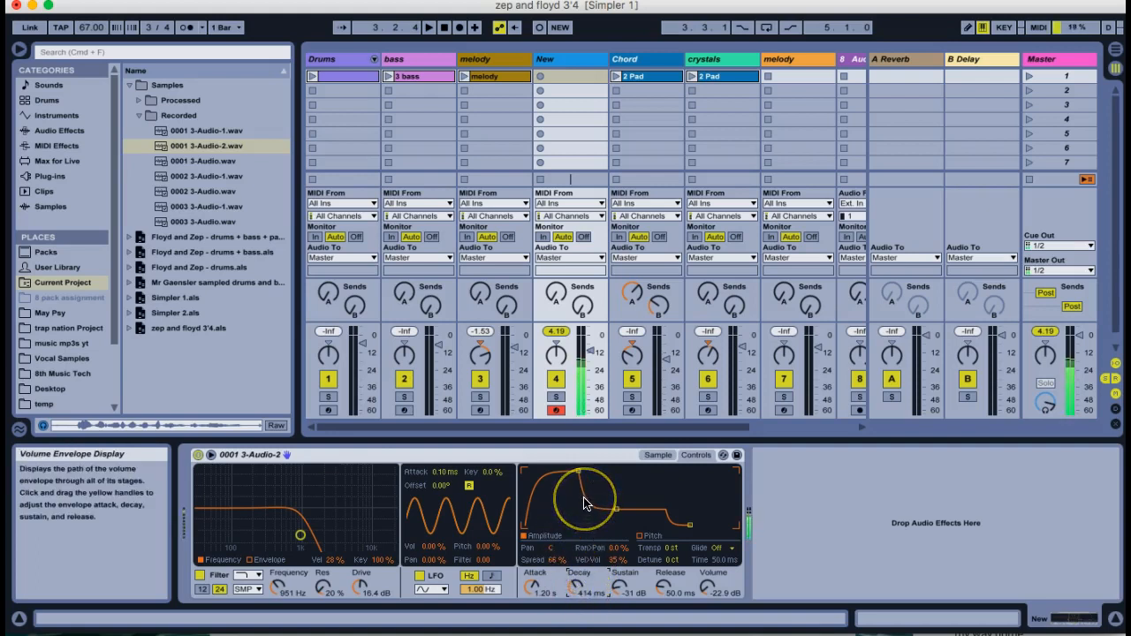
pyautogui.moveTo(580, 590); pyautogui.dragTo(579, 589)
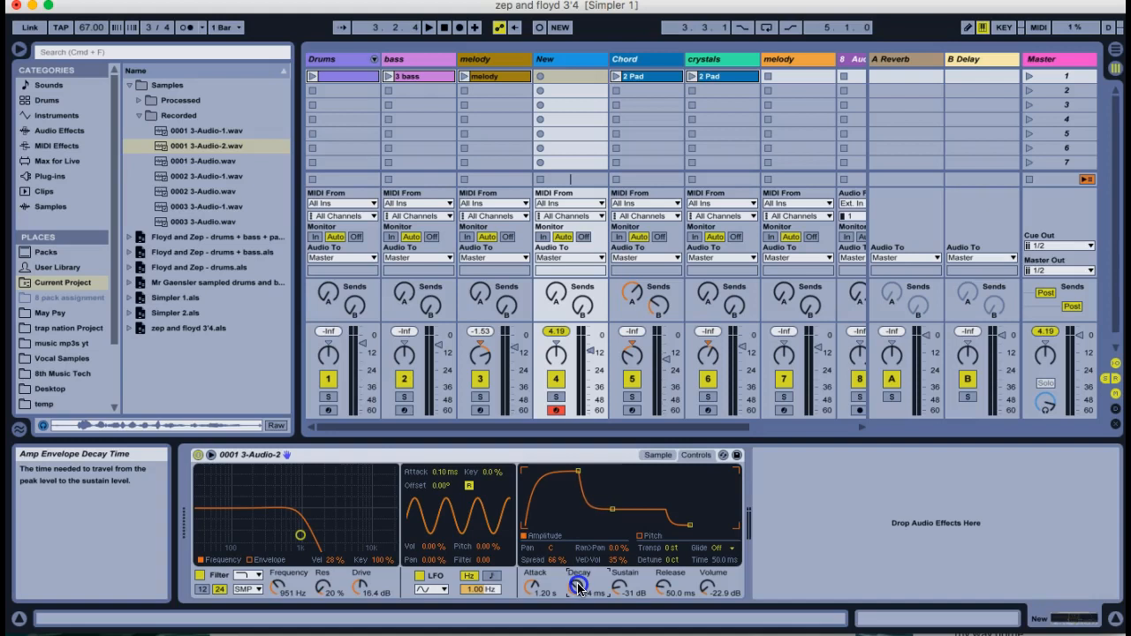
pyautogui.moveTo(579, 589); pyautogui.dragTo(579, 589)
pyautogui.moveTo(613, 511); pyautogui.dragTo(615, 502)
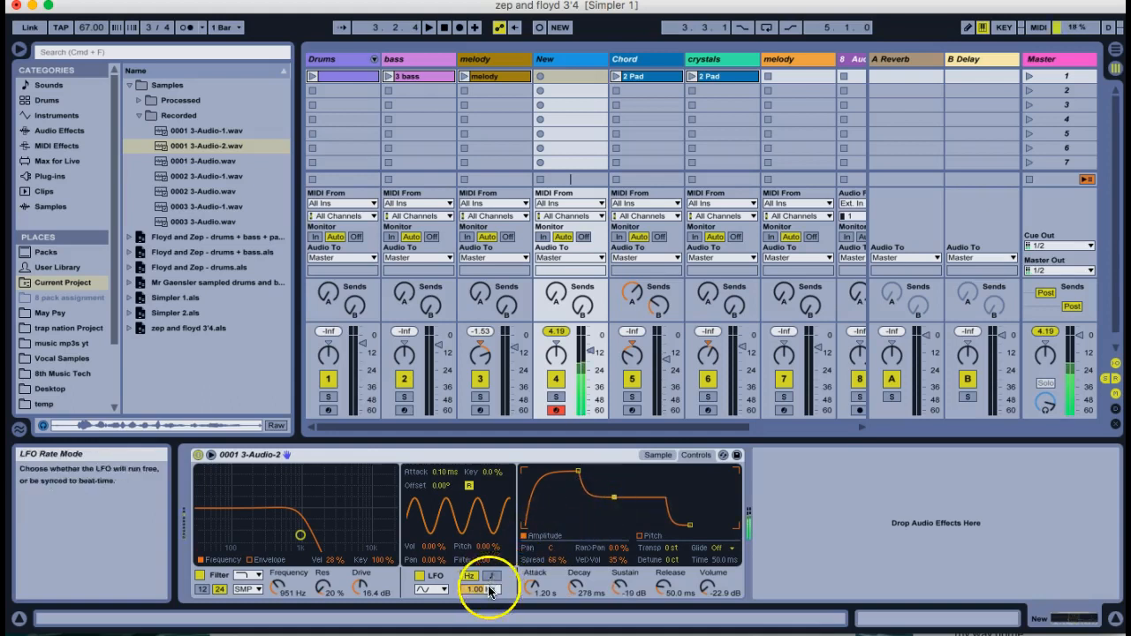
# Shorten the amplitude envelope's attack to 33.4 ms and adjust its decay to 245 ms and sustain to -16 dB.
pyautogui.moveTo(531, 583); pyautogui.dragTo(533, 585)
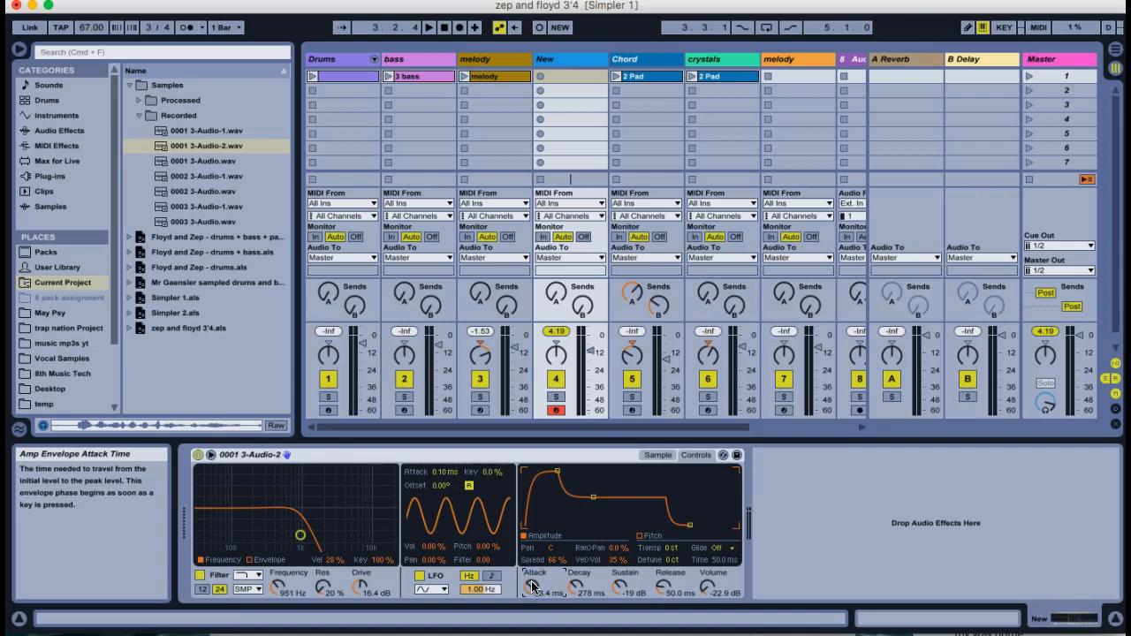
pyautogui.moveTo(596, 498); pyautogui.dragTo(592, 498)
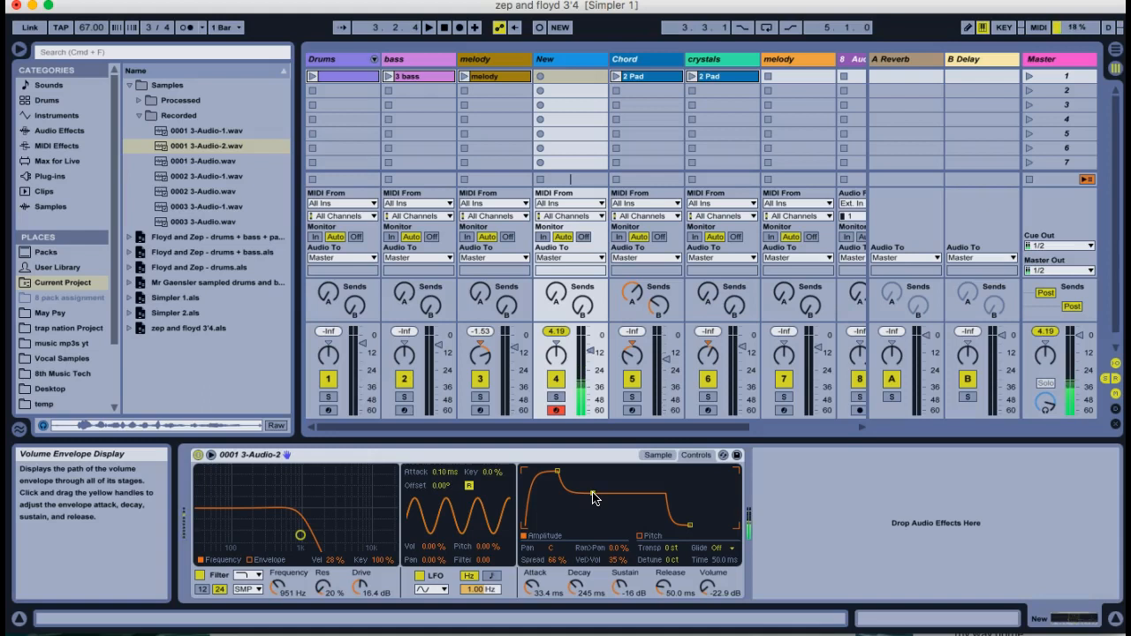
# Set the amplitude envelope's decay to 493 ms and switch the filter display to its envelope.
pyautogui.click(577, 585)
pyautogui.moveTo(578, 588); pyautogui.dragTo(579, 589)
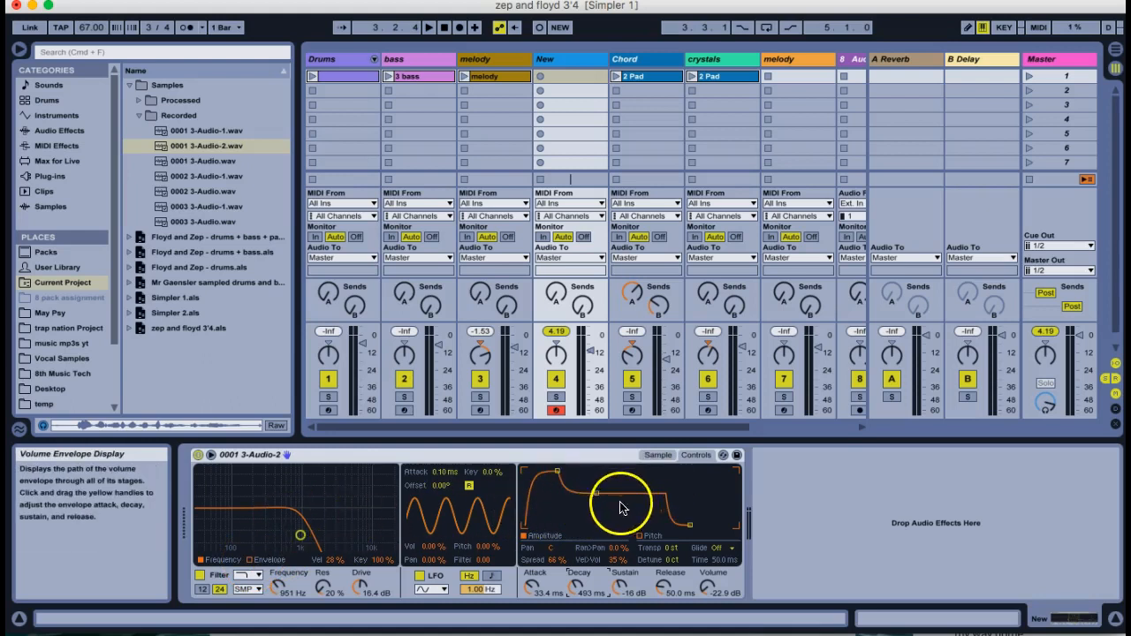
pyautogui.click(256, 560)
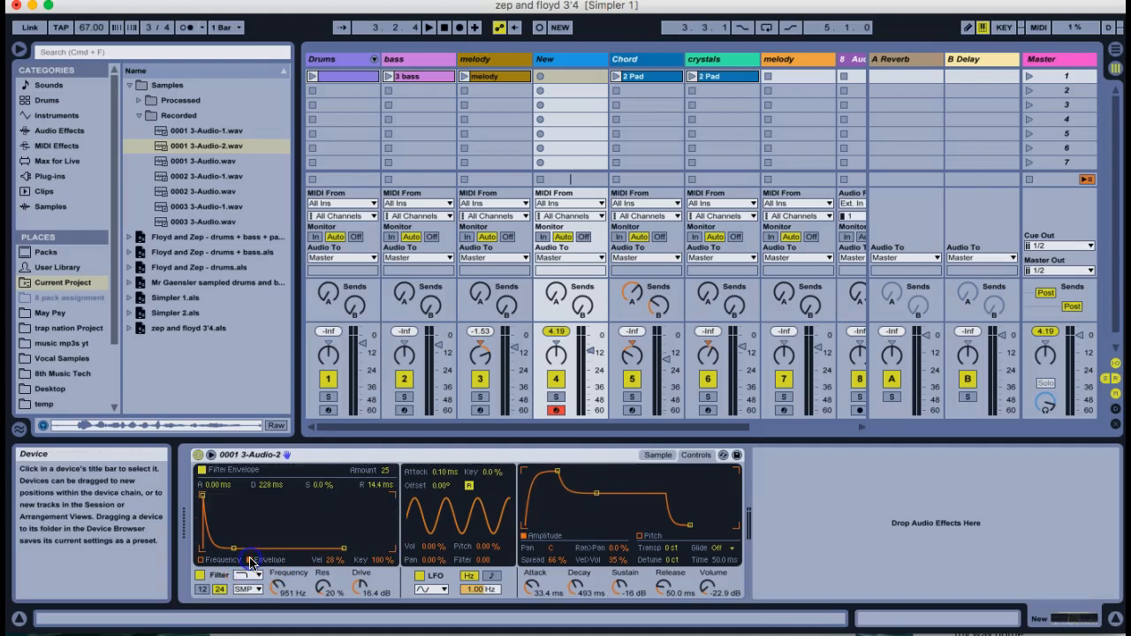
pyautogui.click(198, 561)
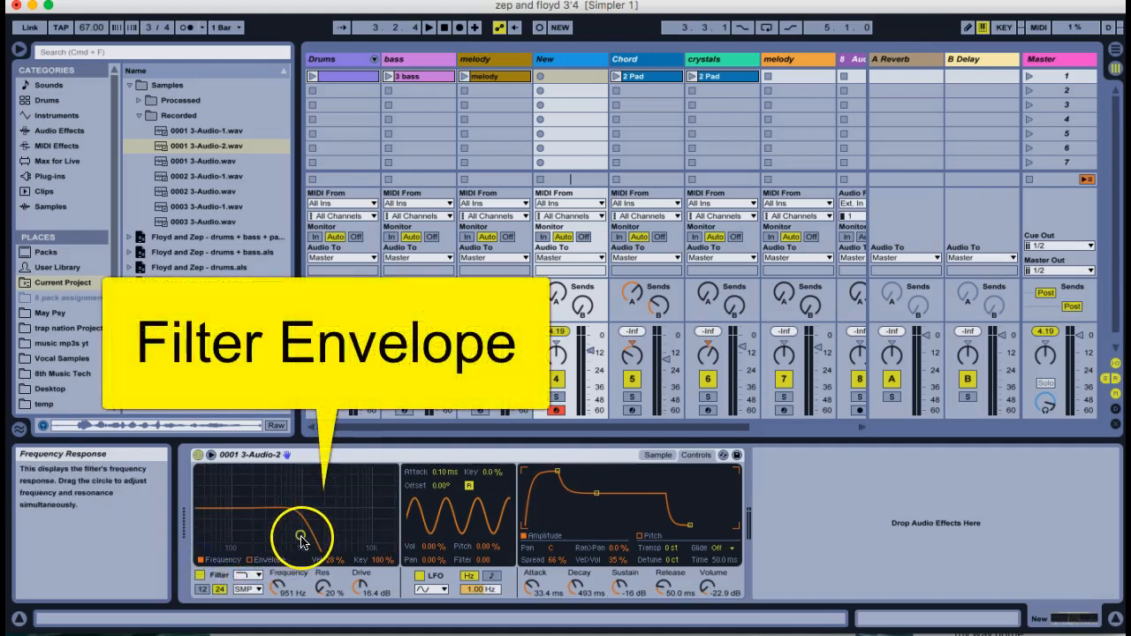
pyautogui.click(250, 560)
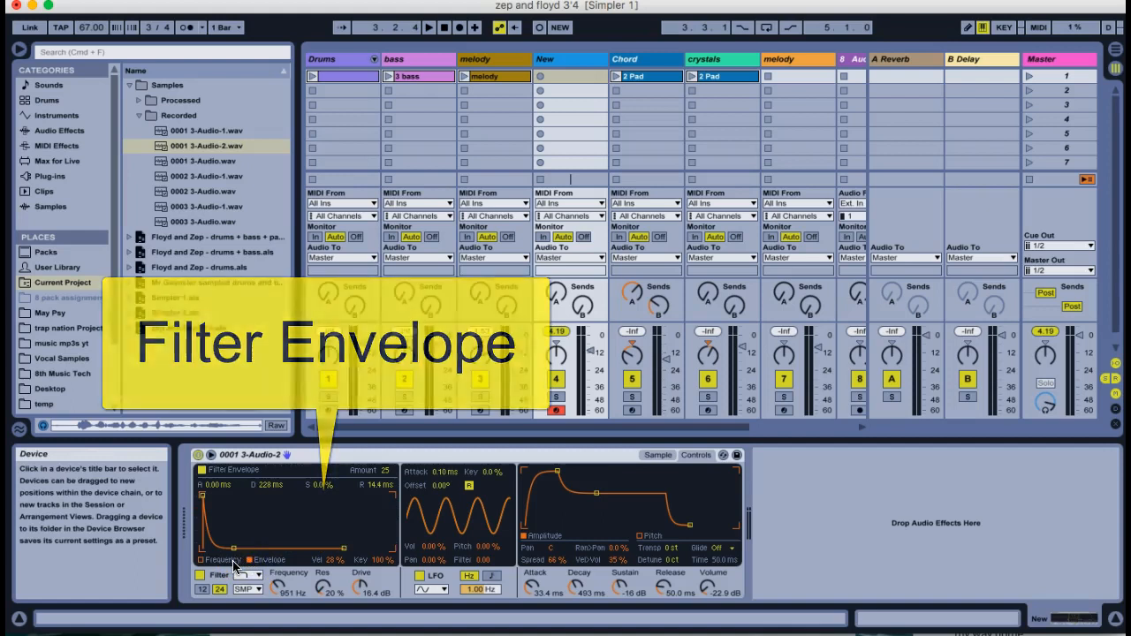
# Set the filter envelope's attack to 1.97 s and its decay to 3.70 s.
pyautogui.moveTo(204, 502); pyautogui.dragTo(252, 500)
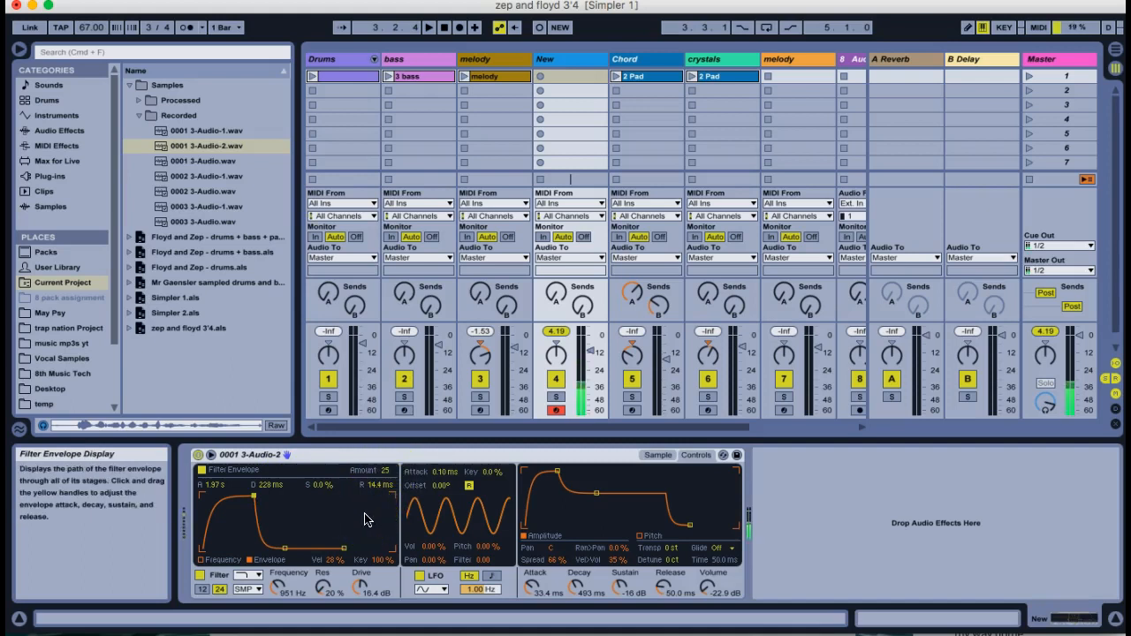
pyautogui.click(281, 507)
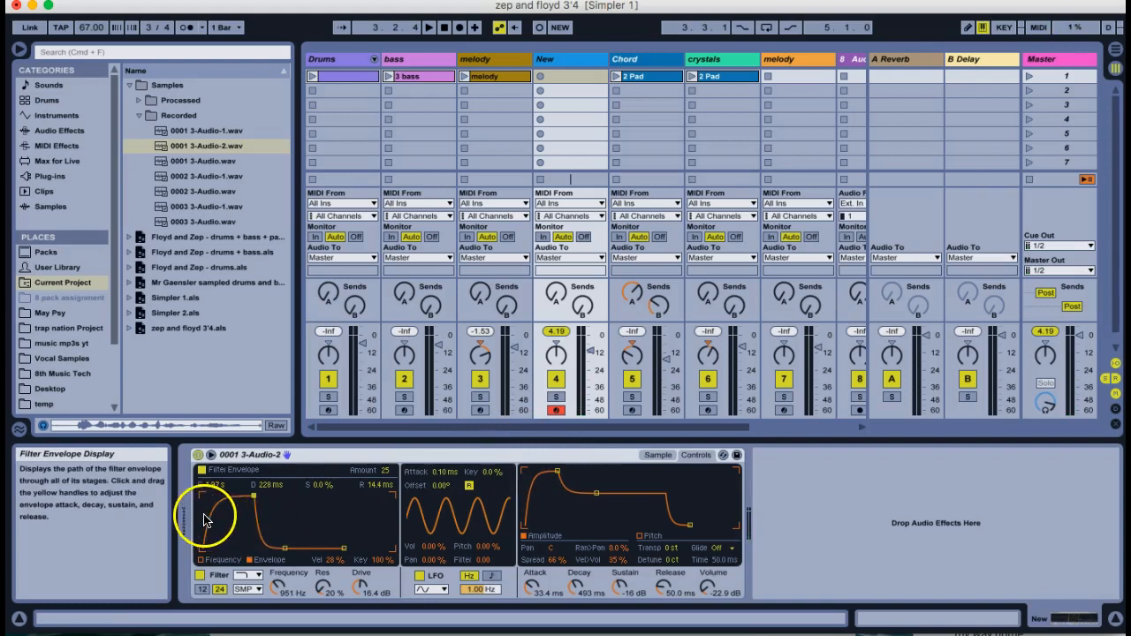
pyautogui.click(284, 551)
pyautogui.moveTo(285, 550); pyautogui.dragTo(295, 551)
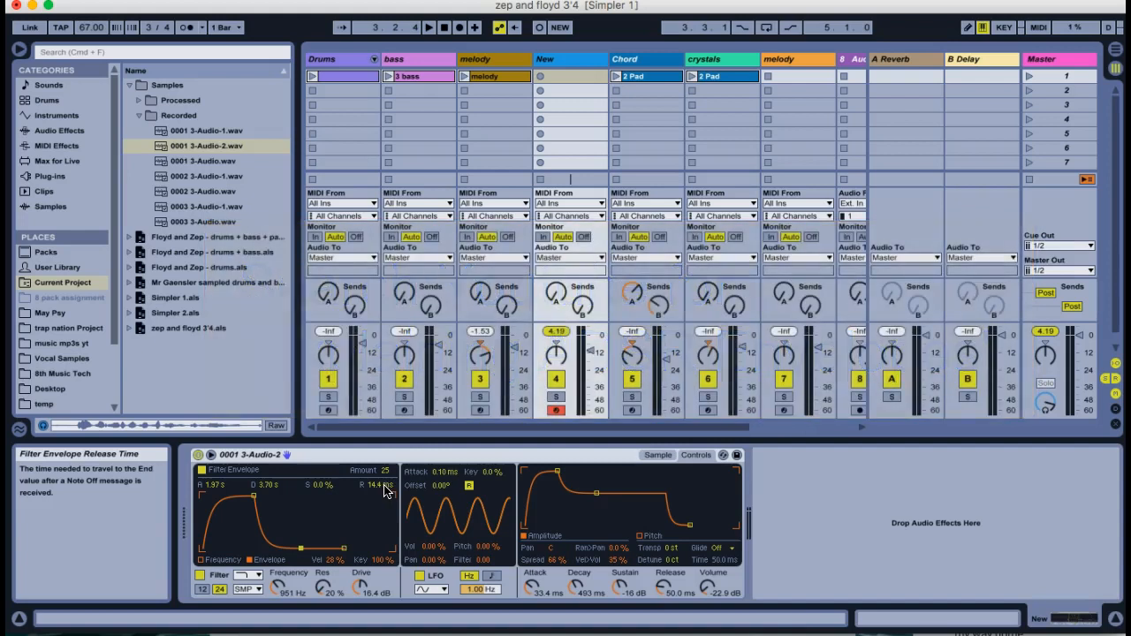
# Set the pitch envelope's amount to +2 st, attack to 59.5 ms and decay to 37.0 ms, testing a longer attack along the way.
pyautogui.click(640, 537)
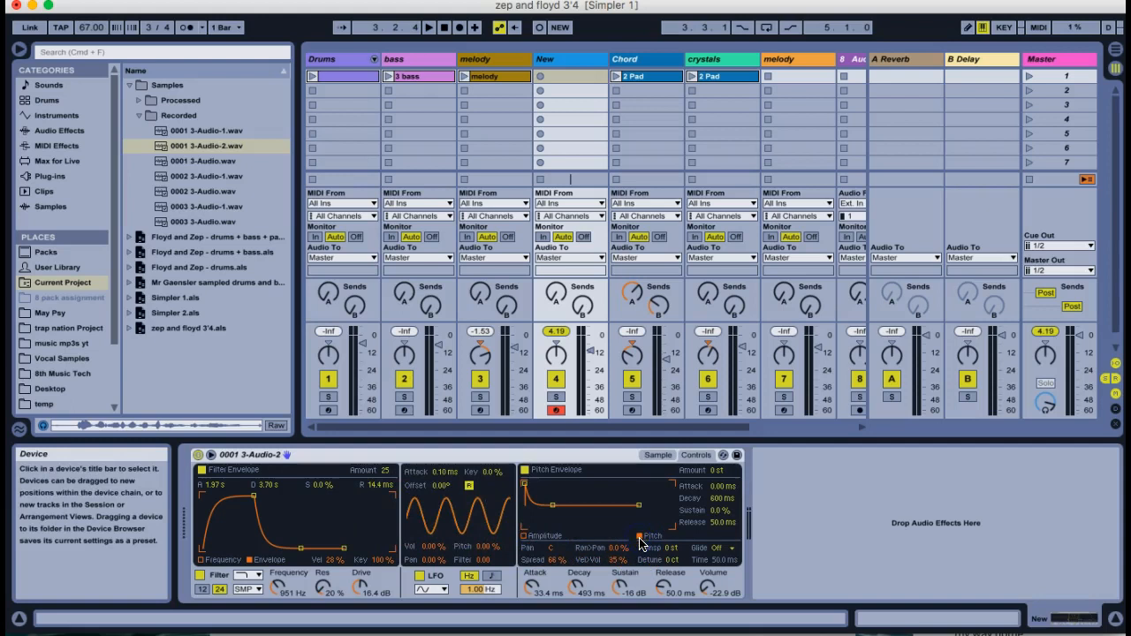
pyautogui.click(716, 473)
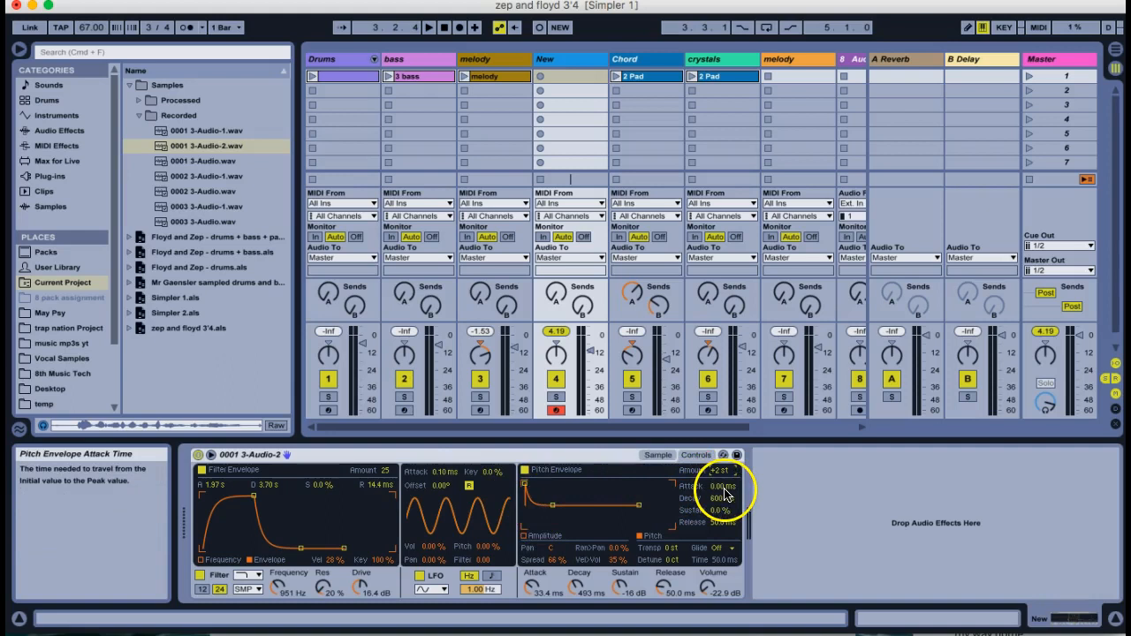
pyautogui.moveTo(729, 496); pyautogui.dragTo(729, 492)
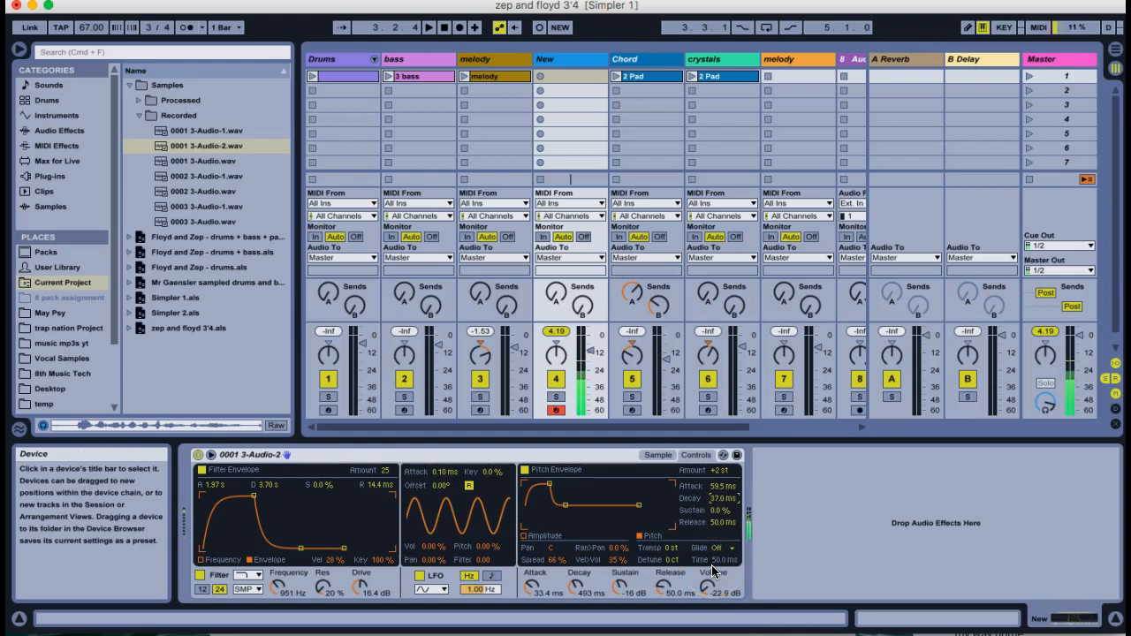
pyautogui.moveTo(717, 492); pyautogui.dragTo(718, 495)
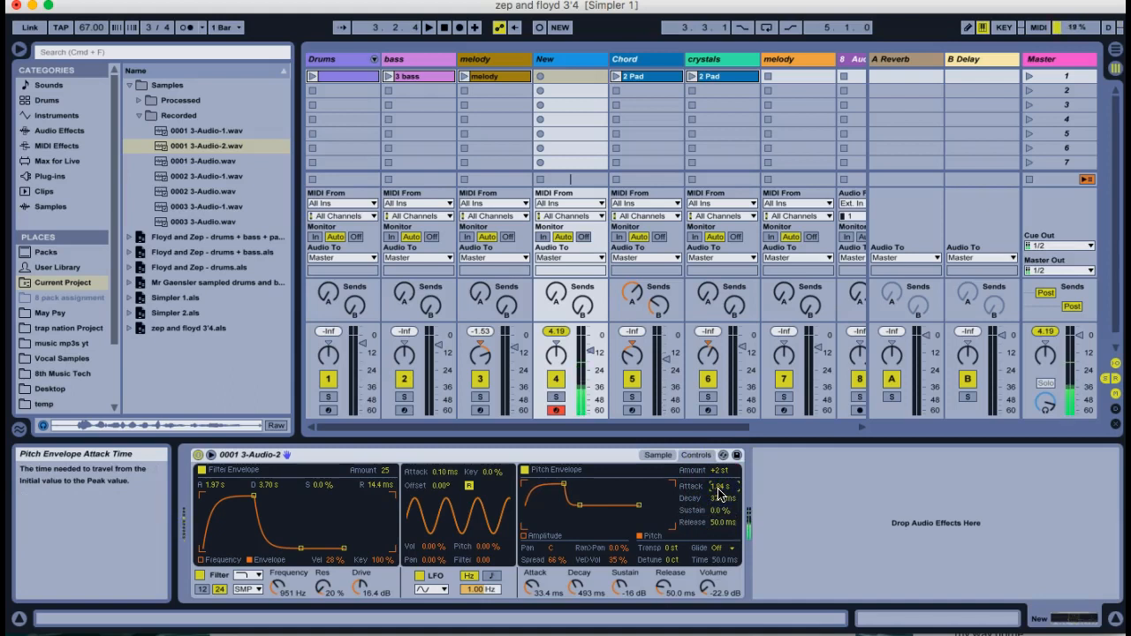
pyautogui.moveTo(717, 492); pyautogui.dragTo(718, 495)
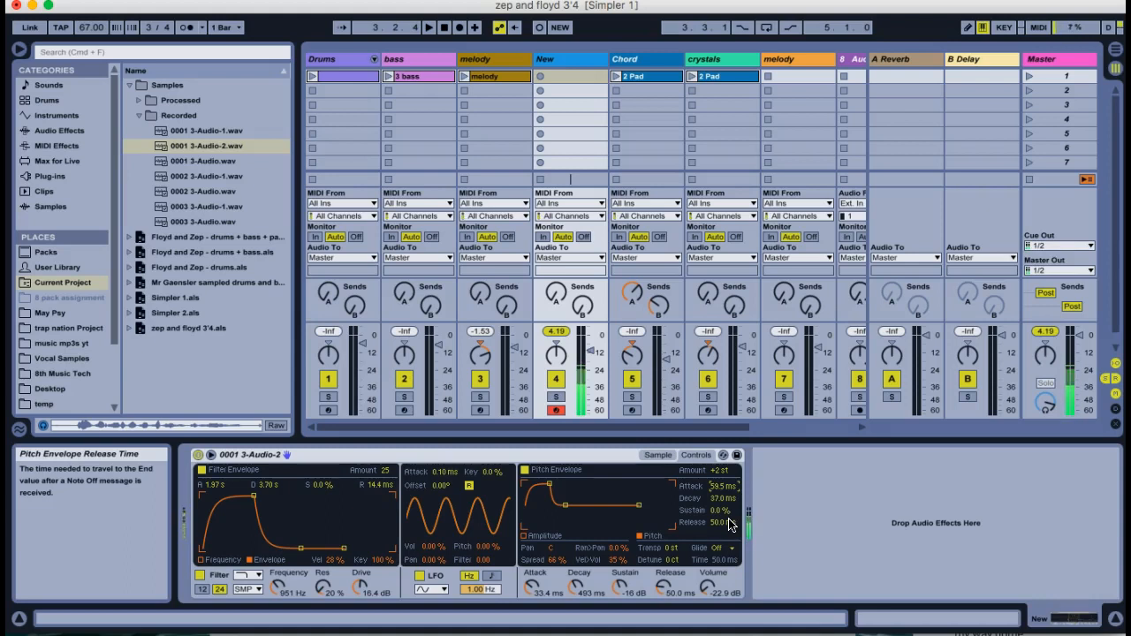
# View the amplitude envelope for comparison and return to the pitch envelope.
pyautogui.click(519, 529)
pyautogui.click(523, 536)
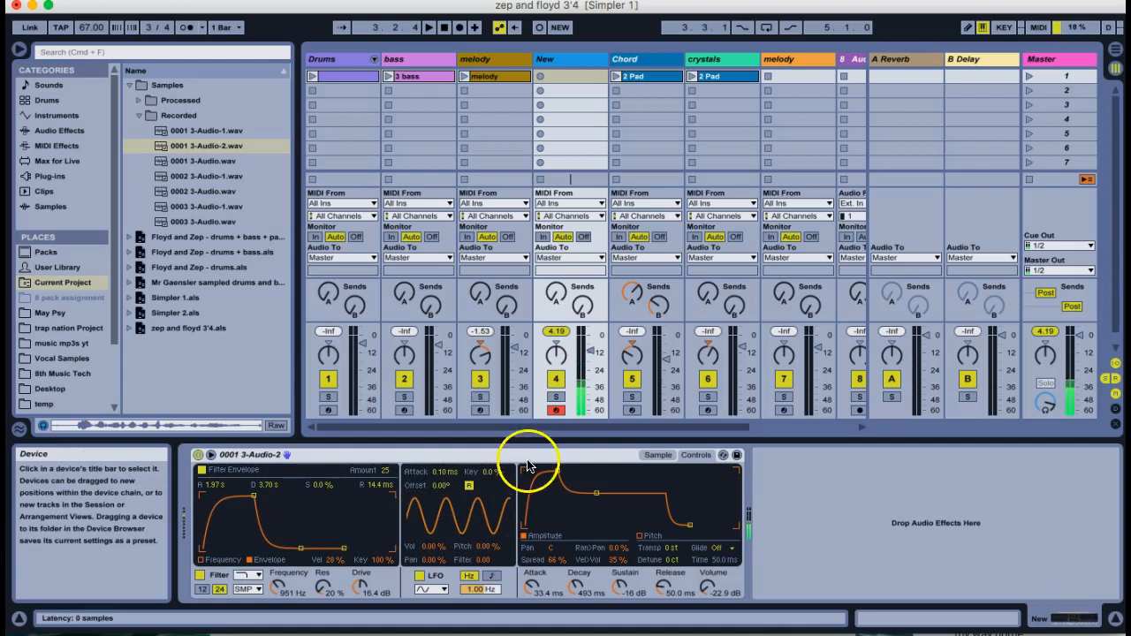
pyautogui.click(641, 538)
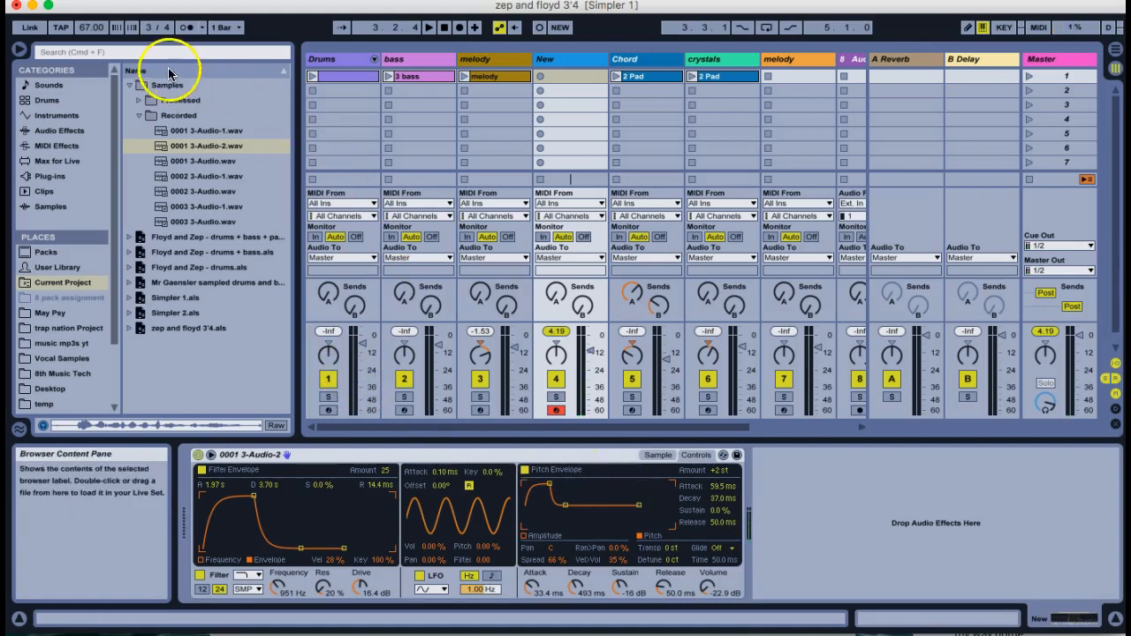
# Add a Reverb audio effect after Simpler on the New track.
pyautogui.click(59, 130)
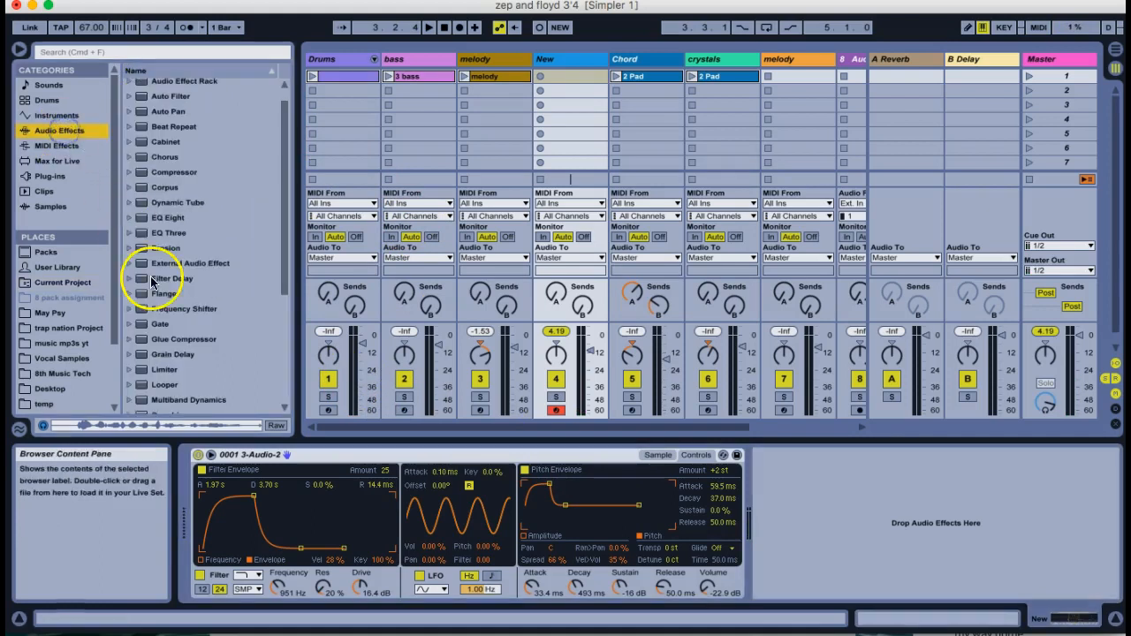
pyautogui.scroll(-5, 159, 300)
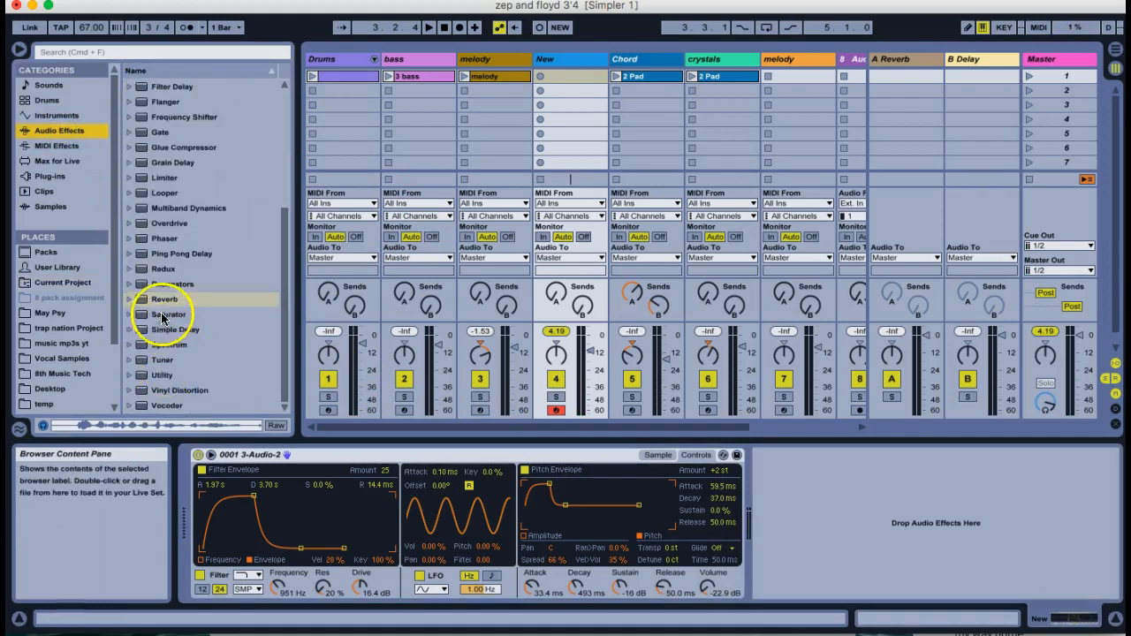
pyautogui.moveTo(162, 298); pyautogui.dragTo(862, 526)
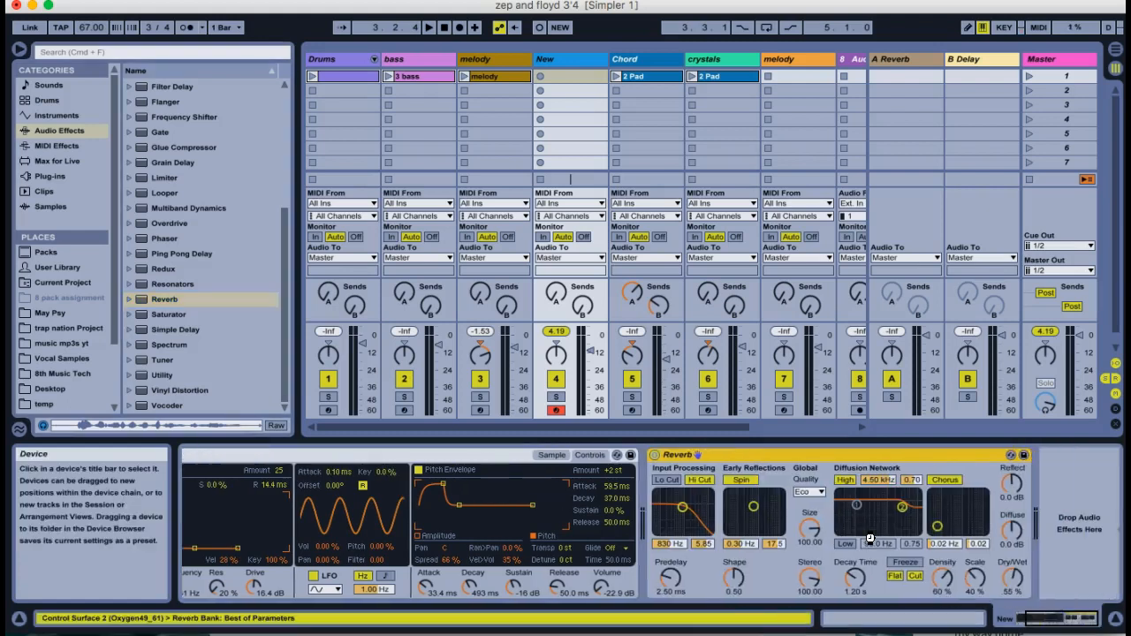
# Set the reverb's predelay to 153 ms and adjust its decay time to 3.31 s.
pyautogui.click(668, 579)
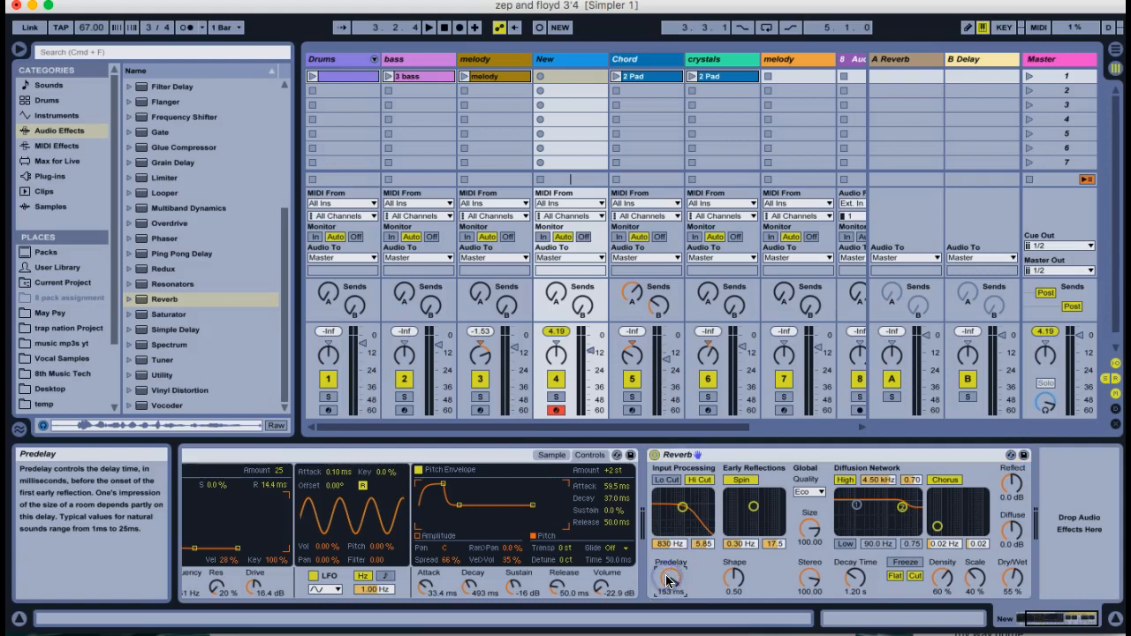
pyautogui.moveTo(850, 584); pyautogui.dragTo(881, 570)
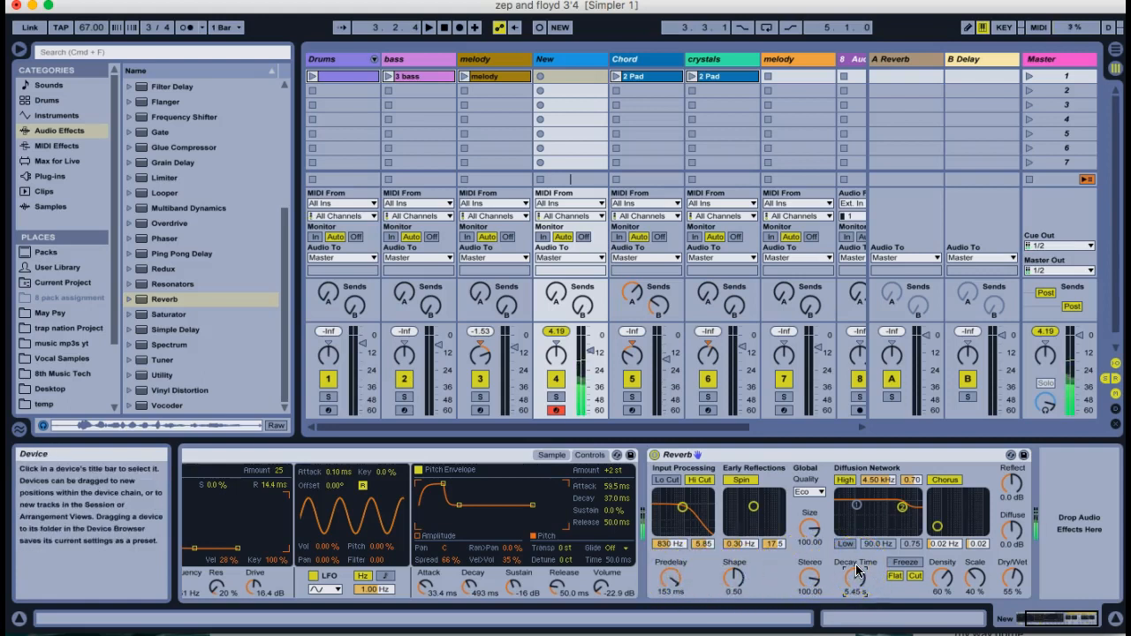
pyautogui.moveTo(856, 578); pyautogui.dragTo(856, 583)
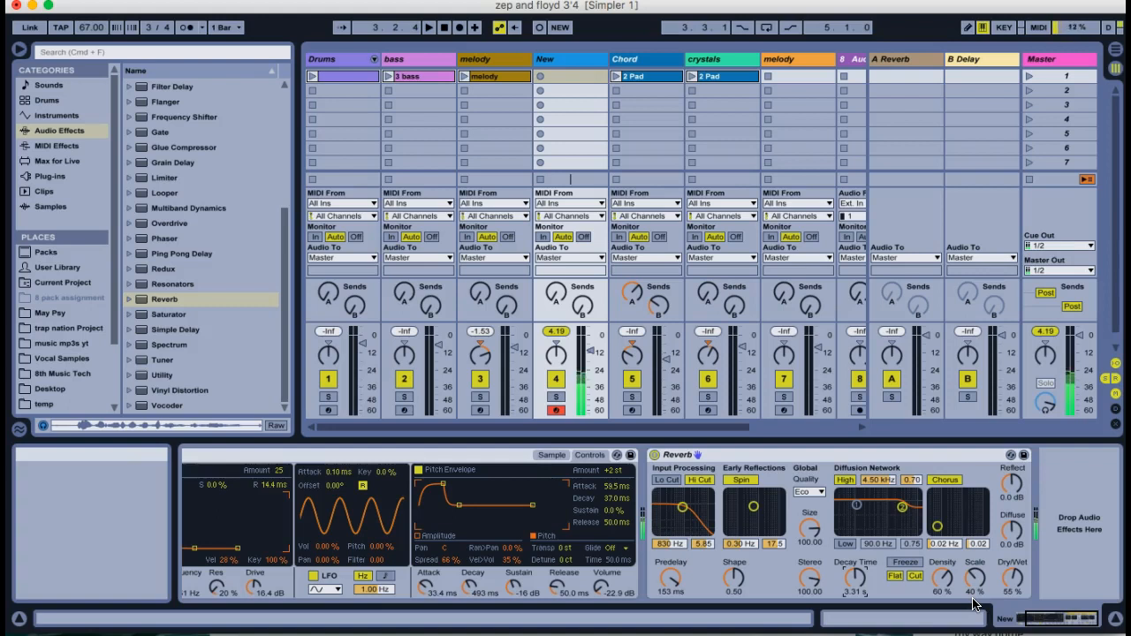
pyautogui.click(930, 599)
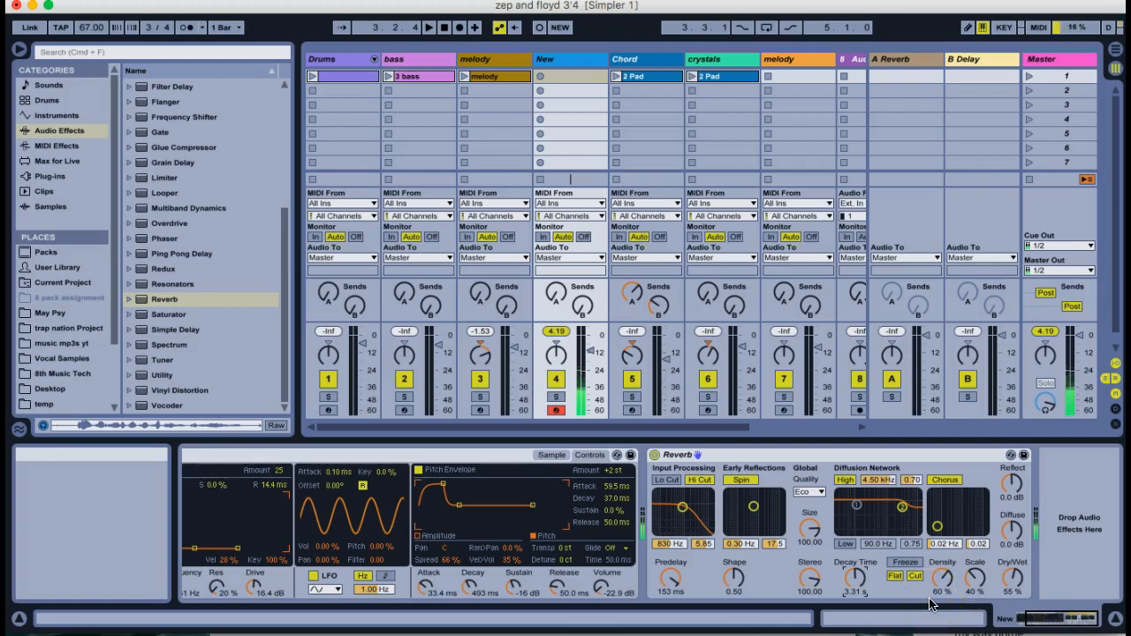
# Show the filter's frequency response and set the LFO to a triangle wave at 4.05 Hz with a filter modulation of 11.8.
pyautogui.click(327, 543)
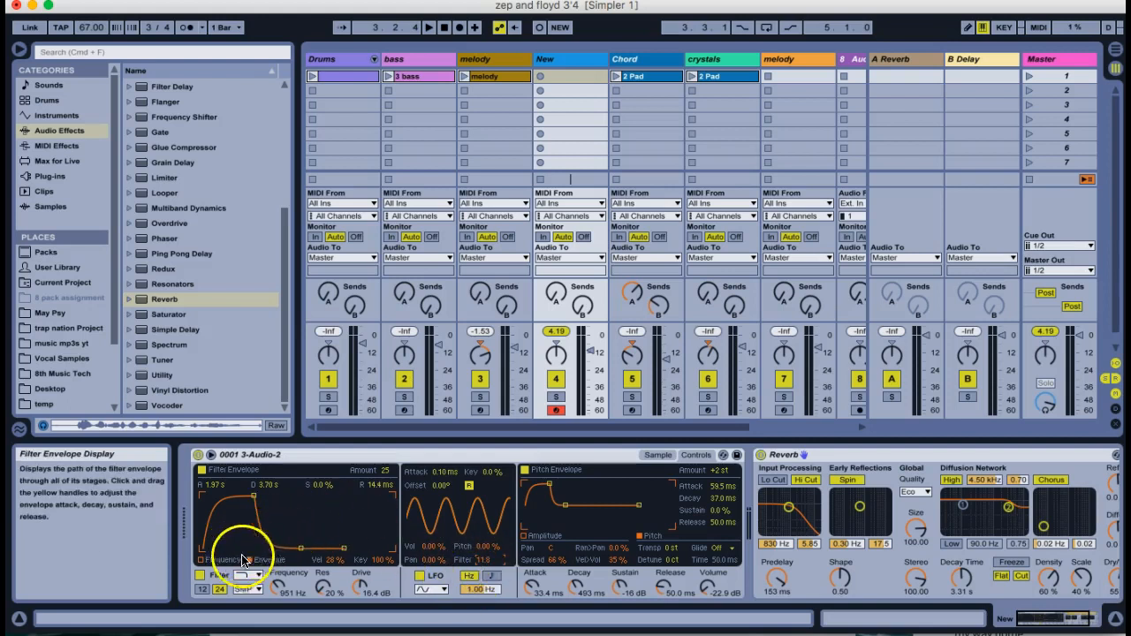
pyautogui.click(201, 562)
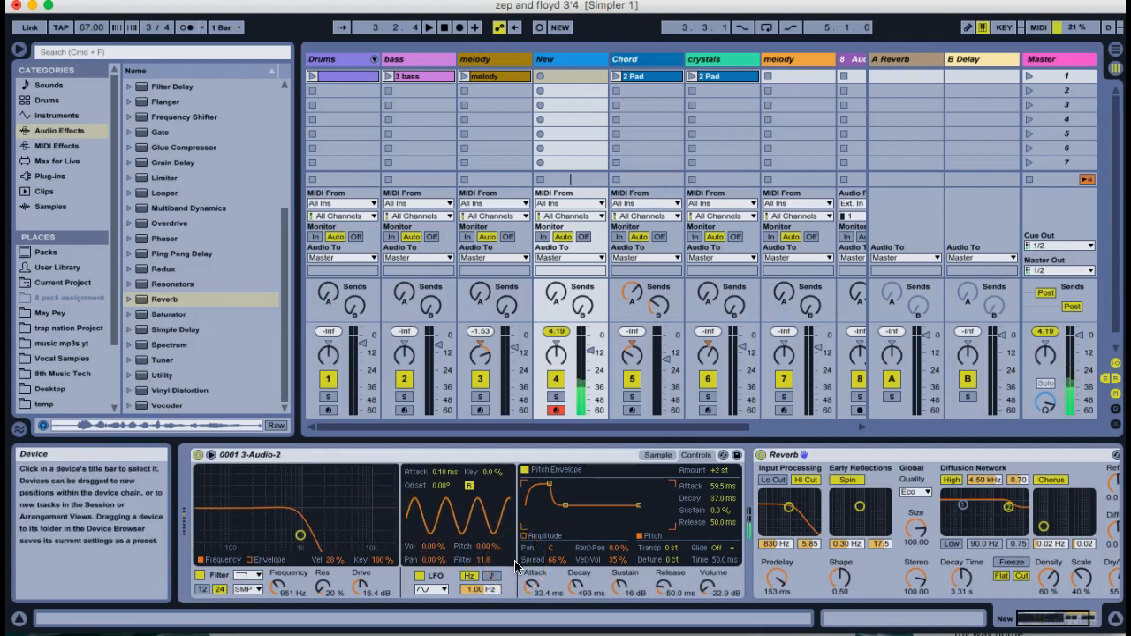
pyautogui.click(468, 600)
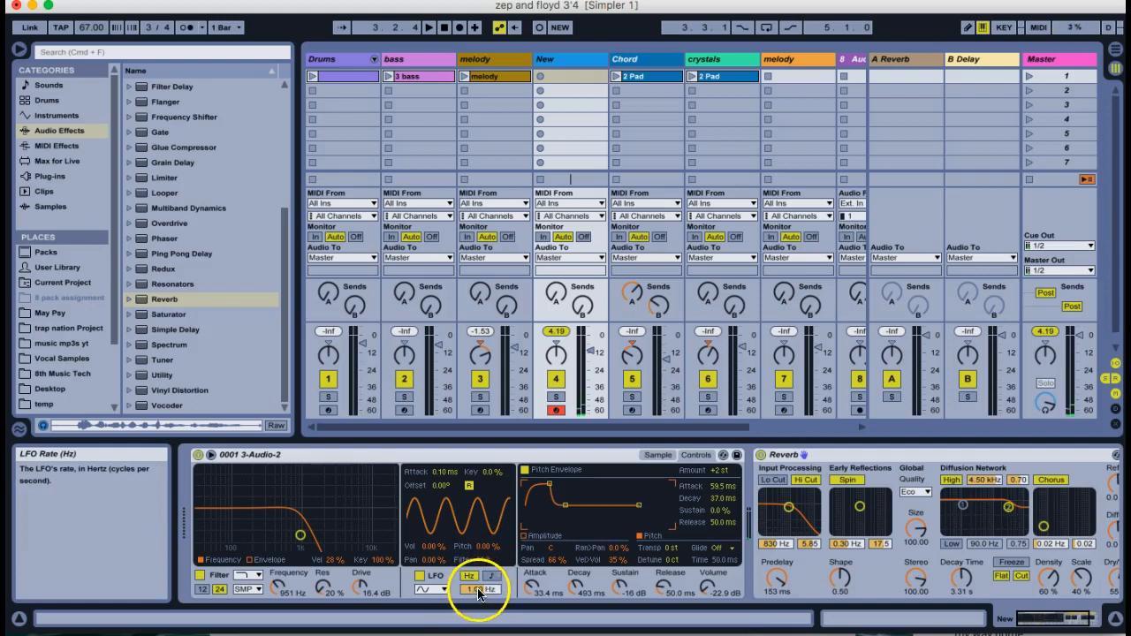
pyautogui.moveTo(482, 586); pyautogui.dragTo(483, 591)
pyautogui.click(438, 588)
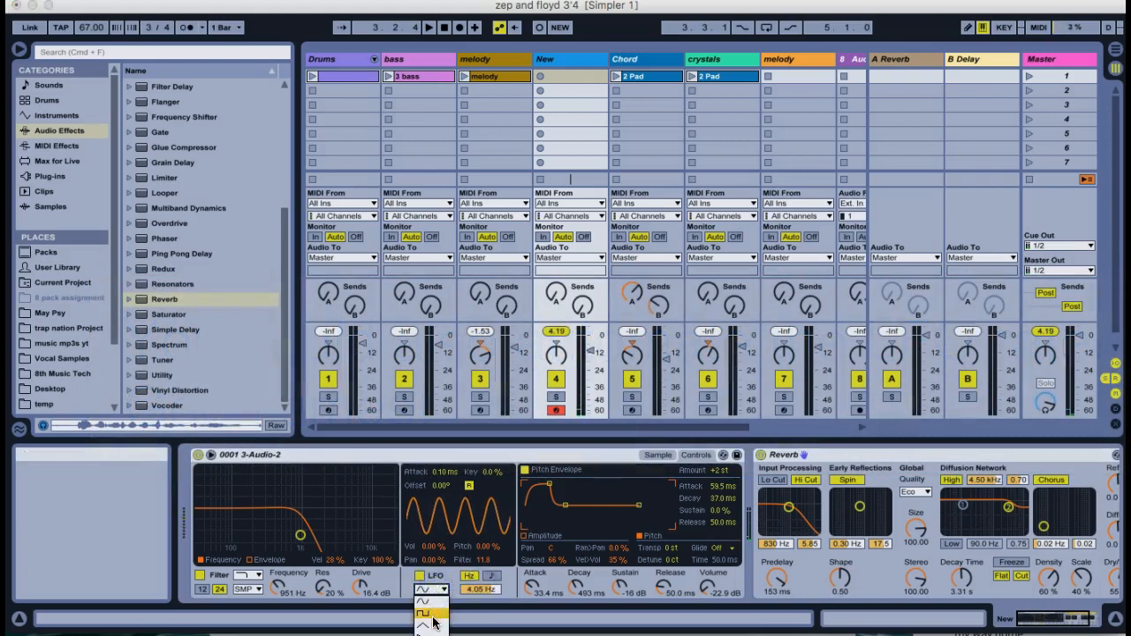
pyautogui.click(428, 626)
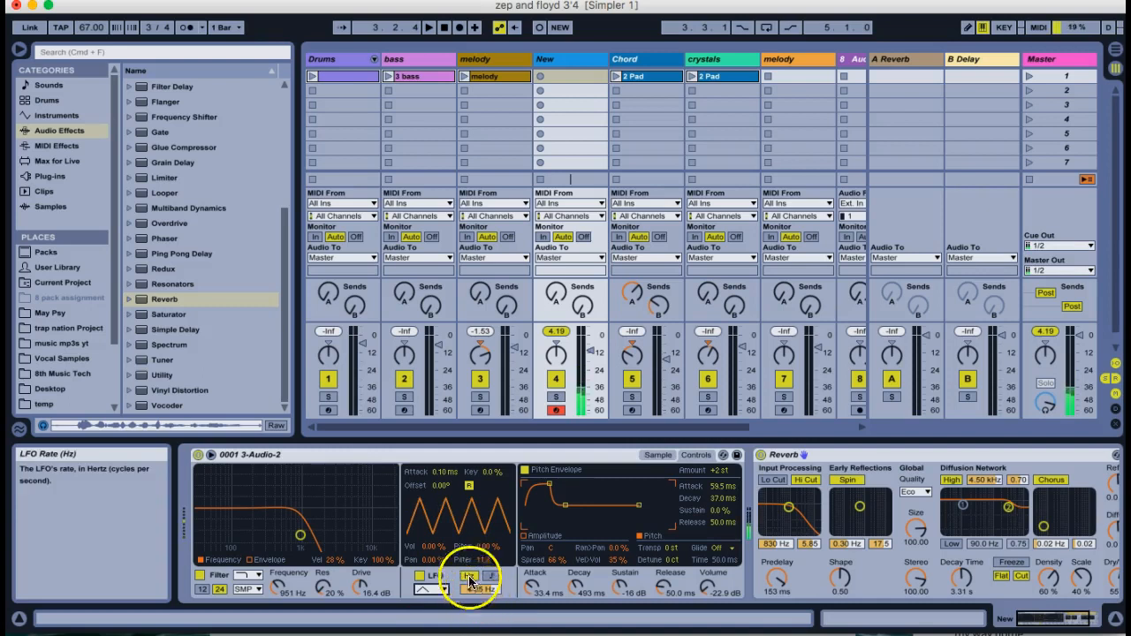
# Try different LFO attack times, settling on 1.52 s, and raise the LFO's filter modulation to 24.0.
pyautogui.click(439, 475)
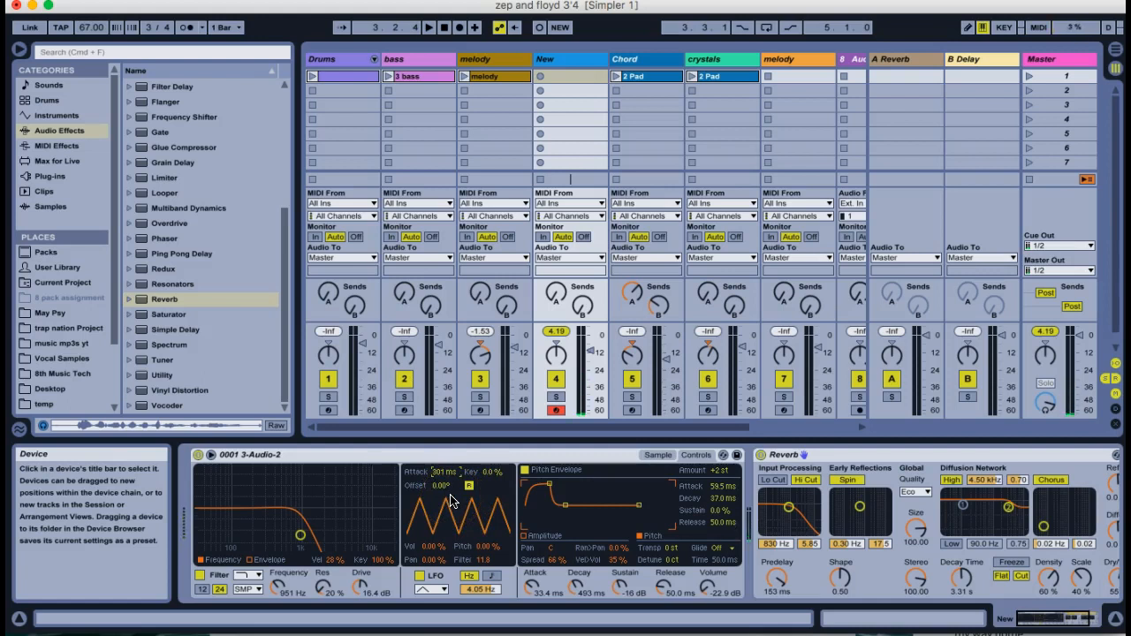
pyautogui.moveTo(443, 471); pyautogui.dragTo(444, 474)
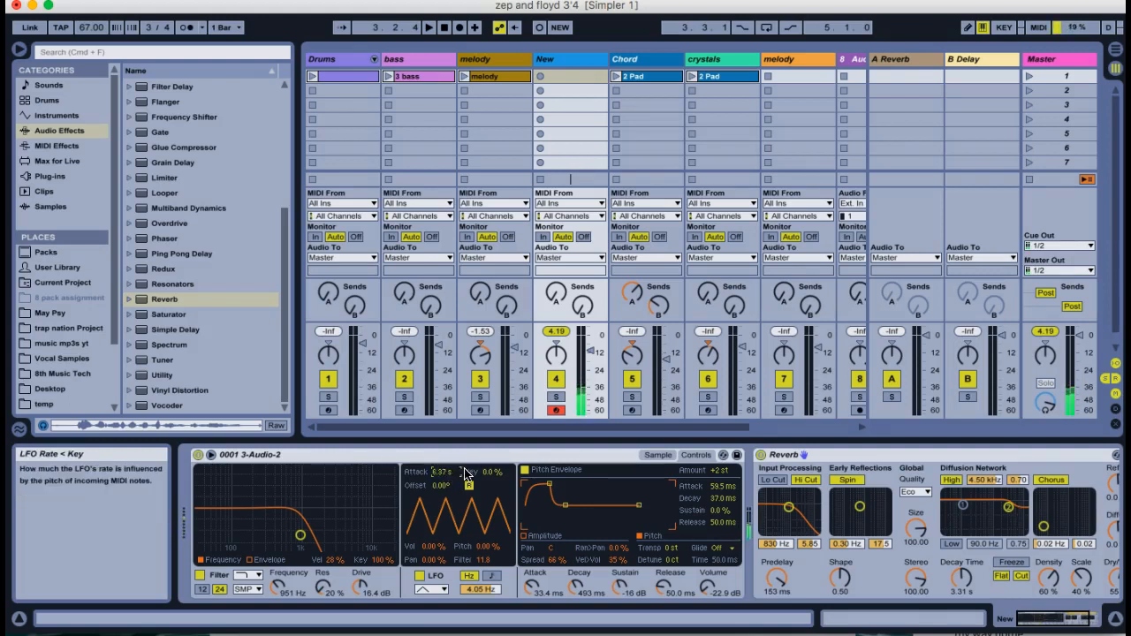
pyautogui.click(485, 560)
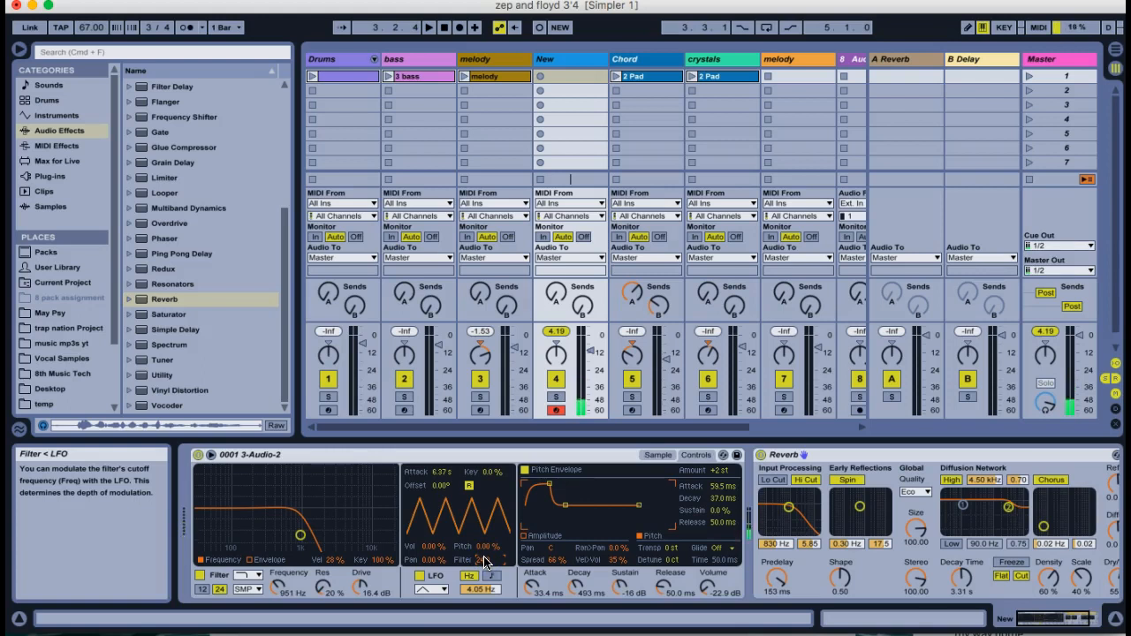
pyautogui.click(443, 474)
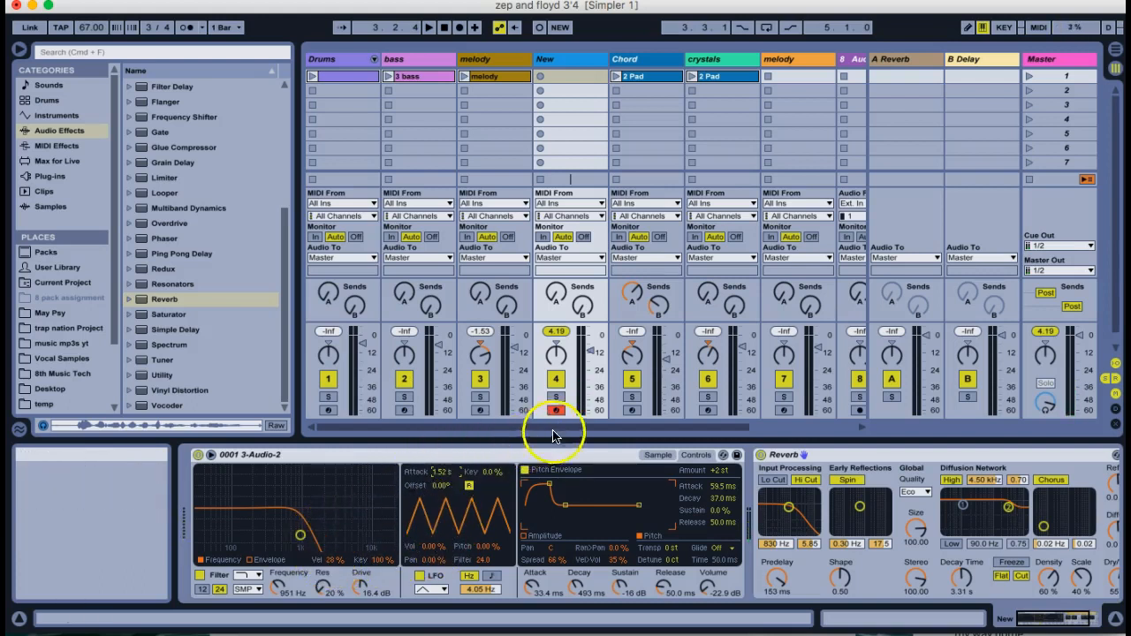
# Copy the melody clip from track 3 into the first slot of the New track and play it.
pyautogui.click(496, 77)
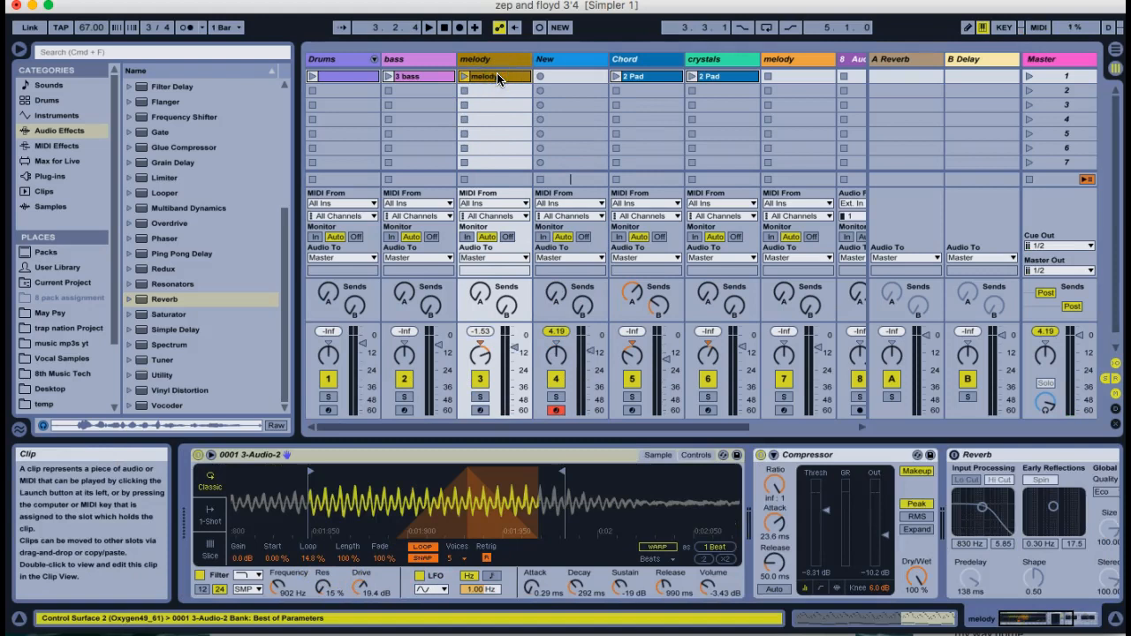
pyautogui.moveTo(497, 76); pyautogui.dragTo(562, 77)
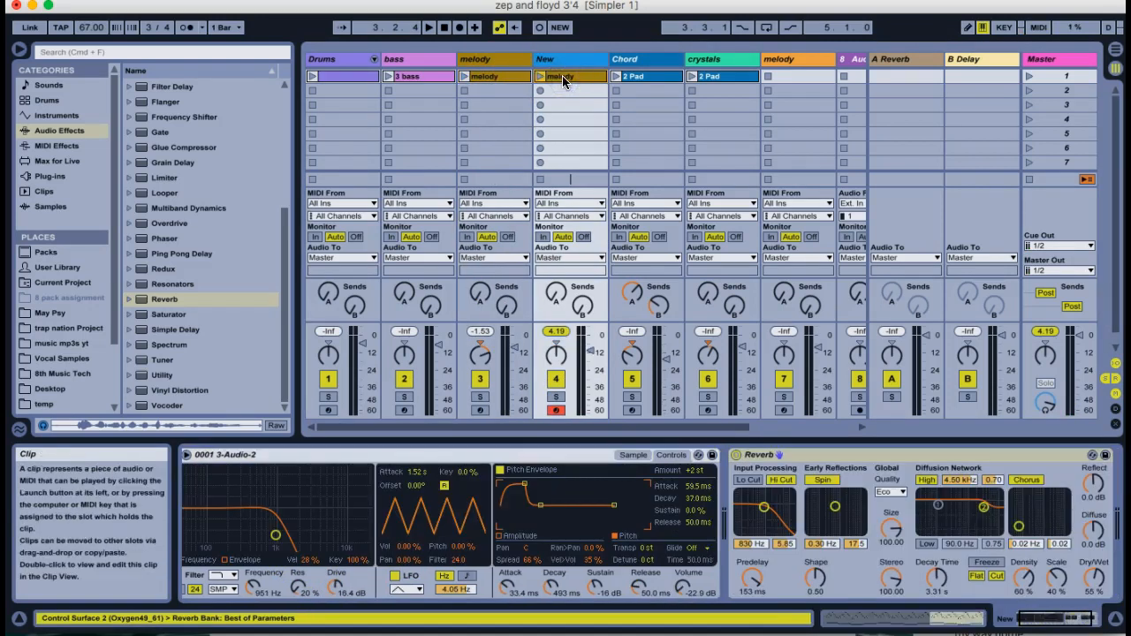
pyautogui.click(540, 76)
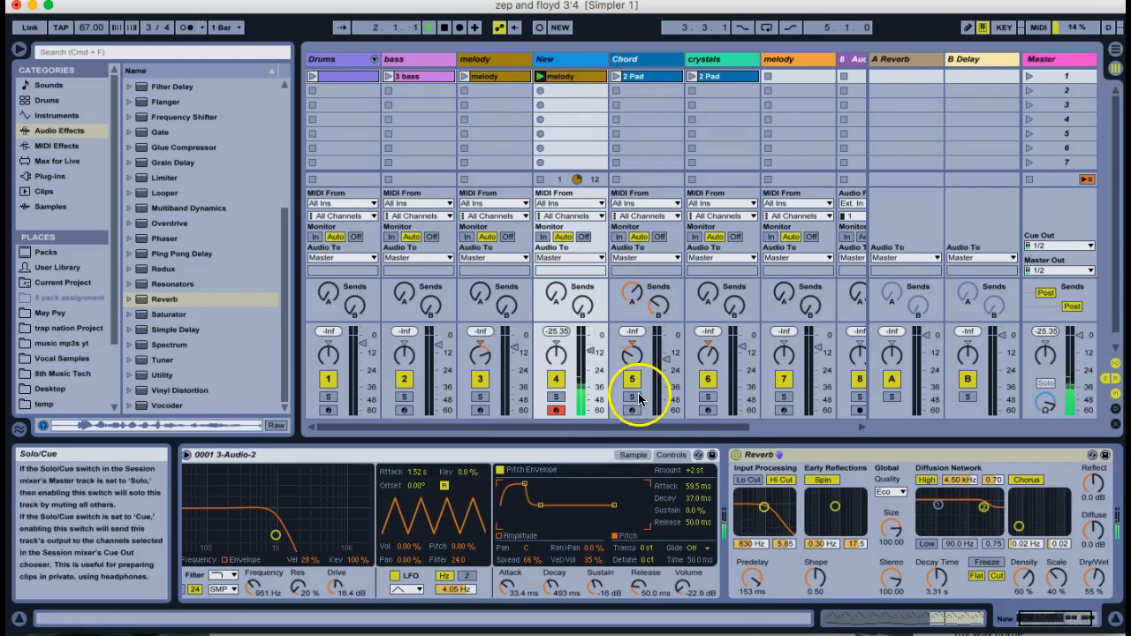
# Set Simpler's glide mode to Portamento with a glide time of 59.4 ms and replay the melody from the start.
pyautogui.click(695, 549)
pyautogui.click(700, 571)
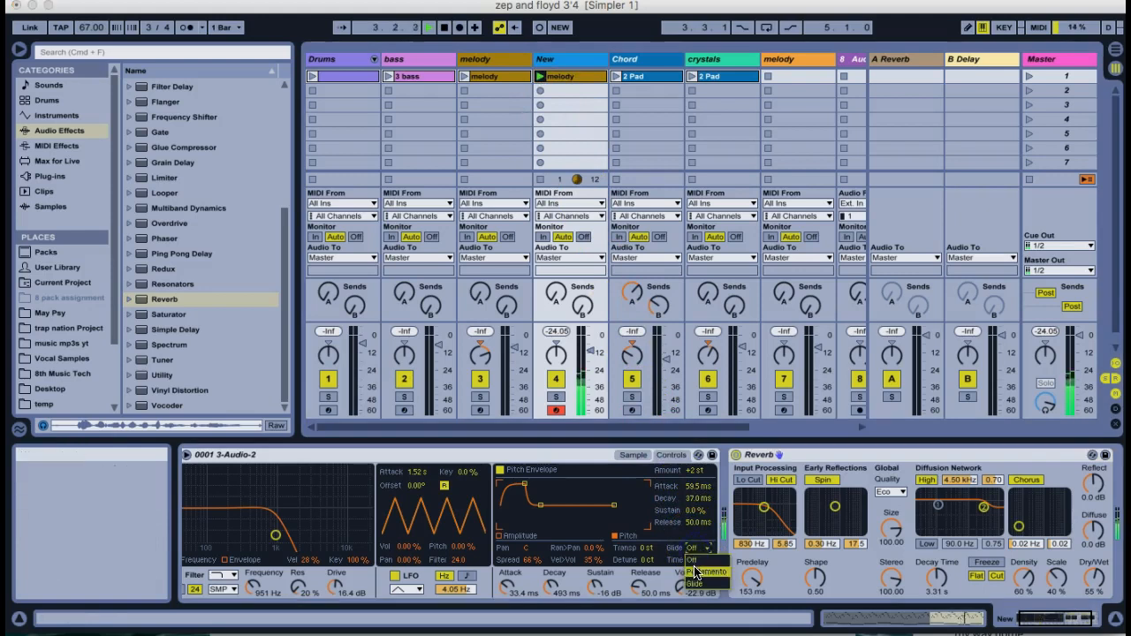
pyautogui.moveTo(696, 559); pyautogui.dragTo(693, 559)
pyautogui.press('space')
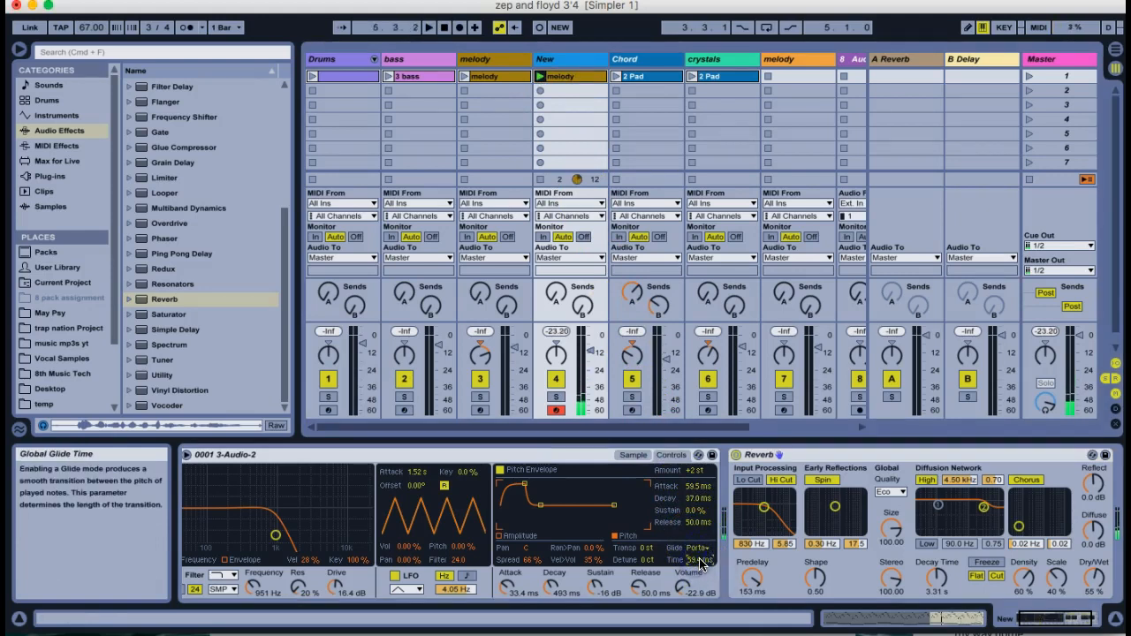
pyautogui.click(677, 536)
pyautogui.press('space')
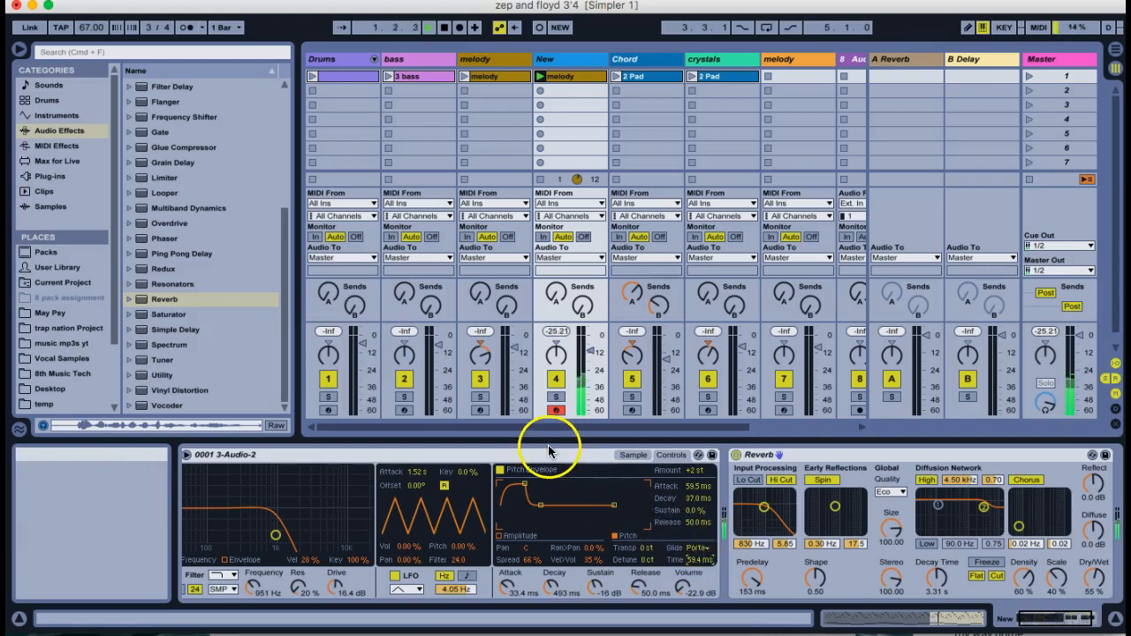
# Arm the melody track 3 for recording.
pyautogui.click(480, 411)
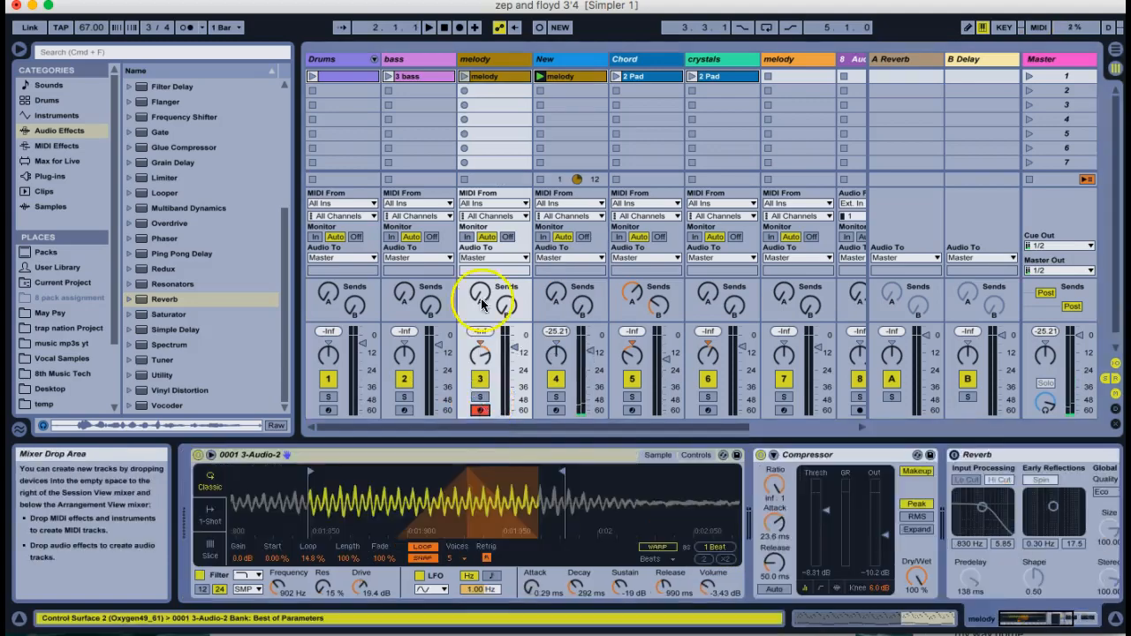